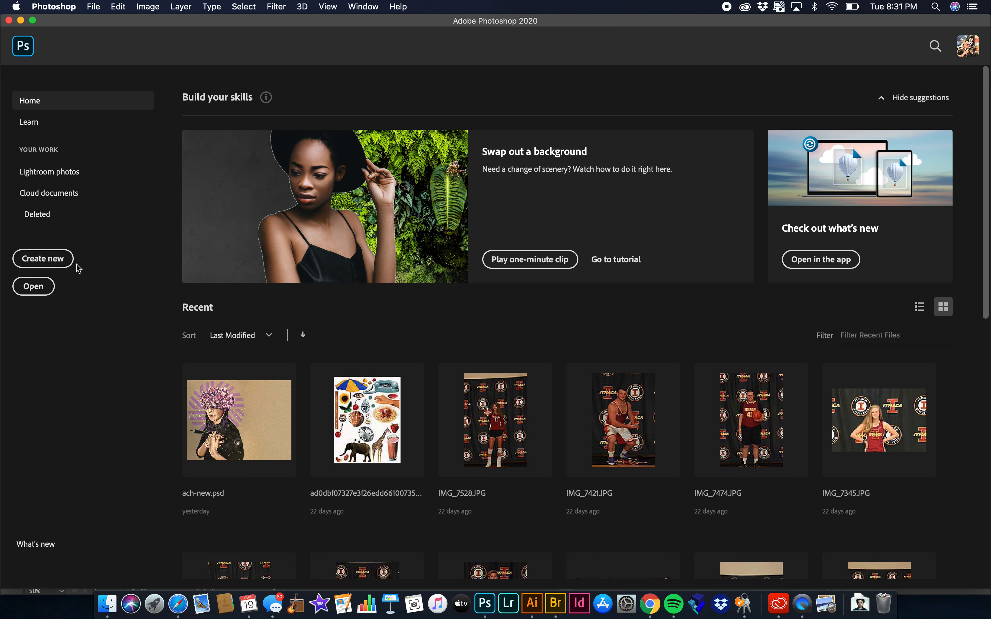
# - Start a new document from the Letter print preset and set it to landscape orientation, 11 x 8.5 inches
pyautogui.click(95, 7)
pyautogui.click(52, 66)
pyautogui.click(53, 262)
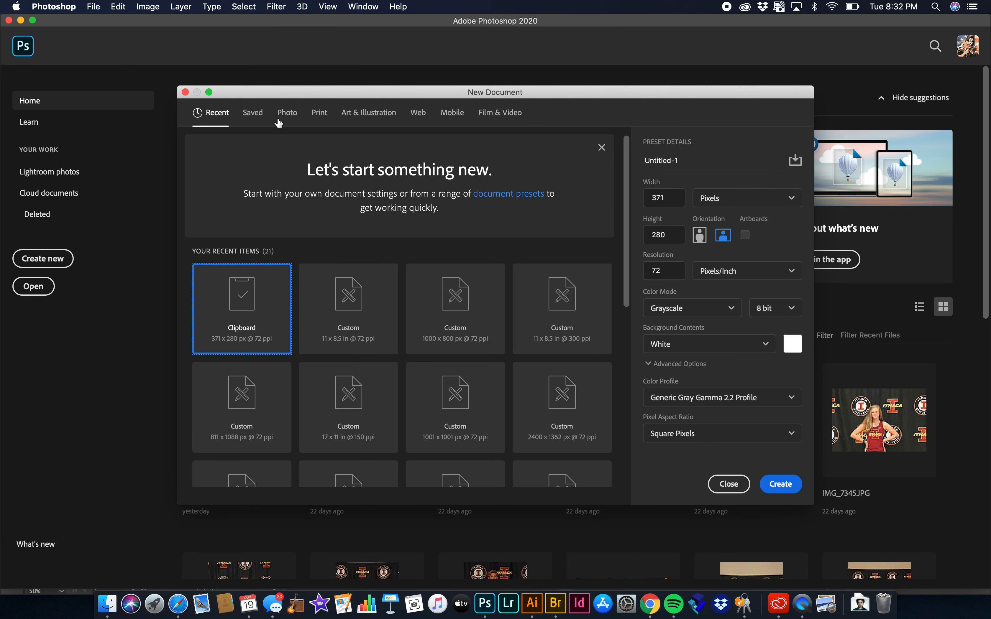
pyautogui.click(321, 117)
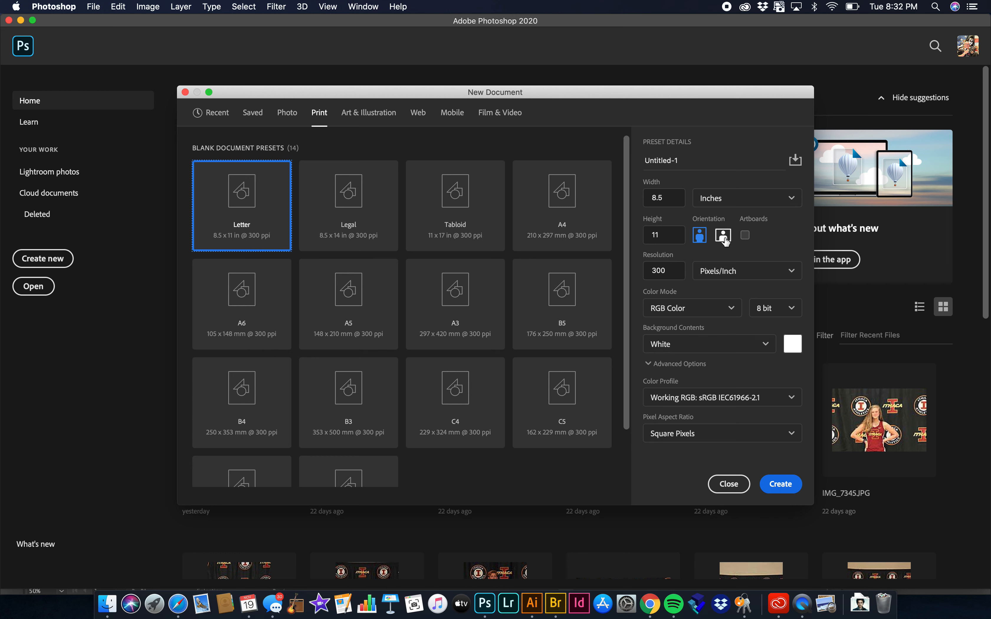
pyautogui.click(724, 239)
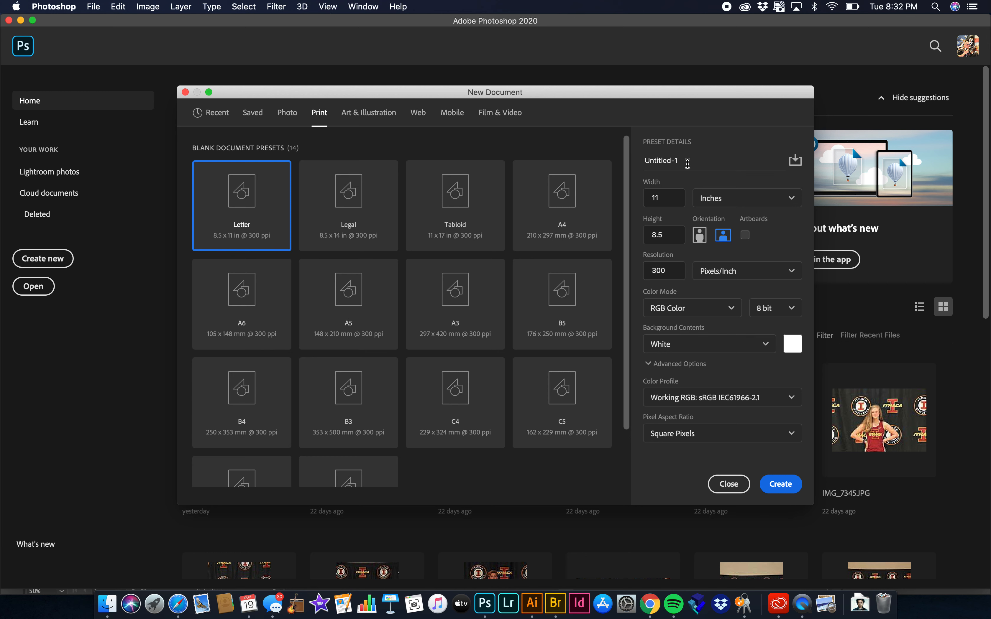
# - Name the new document "animation", set its resolution to 72 pixels/inch, and create it
pyautogui.moveTo(687, 164); pyautogui.dragTo(633, 161)
pyautogui.write('animation')
pyautogui.moveTo(675, 271); pyautogui.dragTo(638, 271)
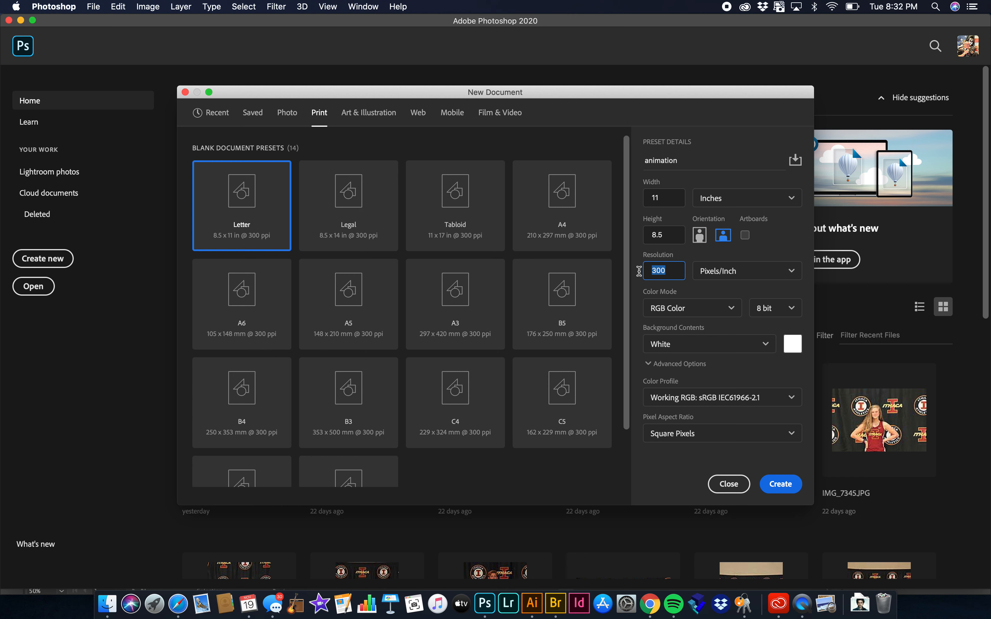
pyautogui.write('72')
pyautogui.click(780, 486)
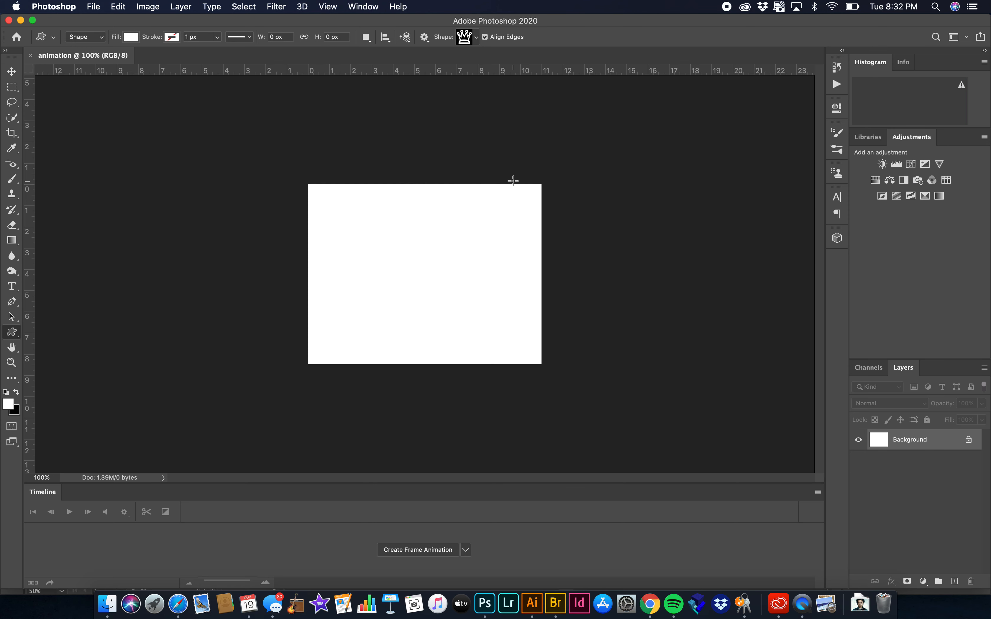
# - Switch the workspace layout to Painting
pyautogui.press('super+0')
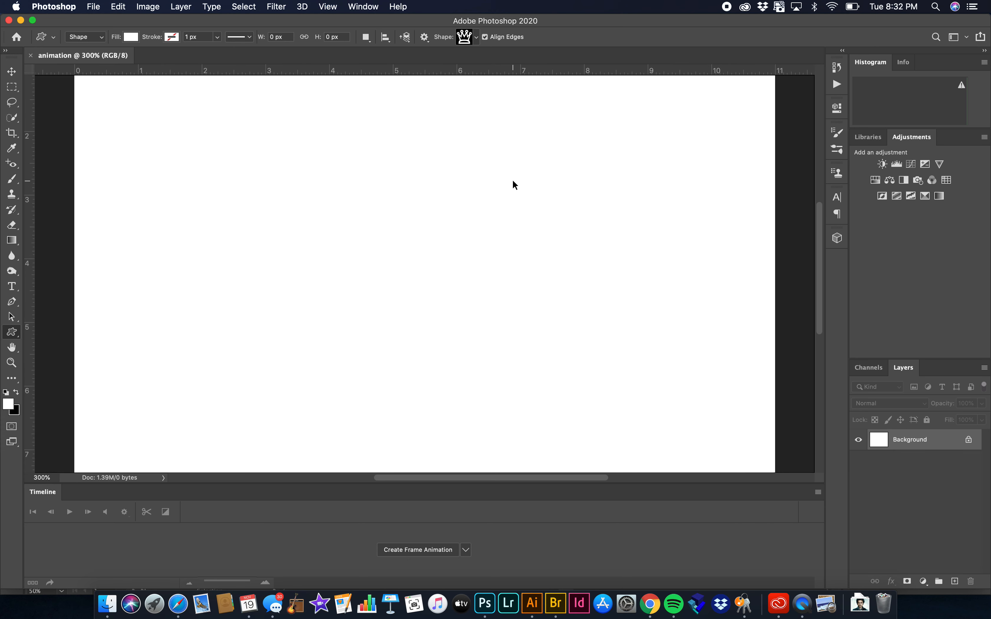
pyautogui.press('super+1')
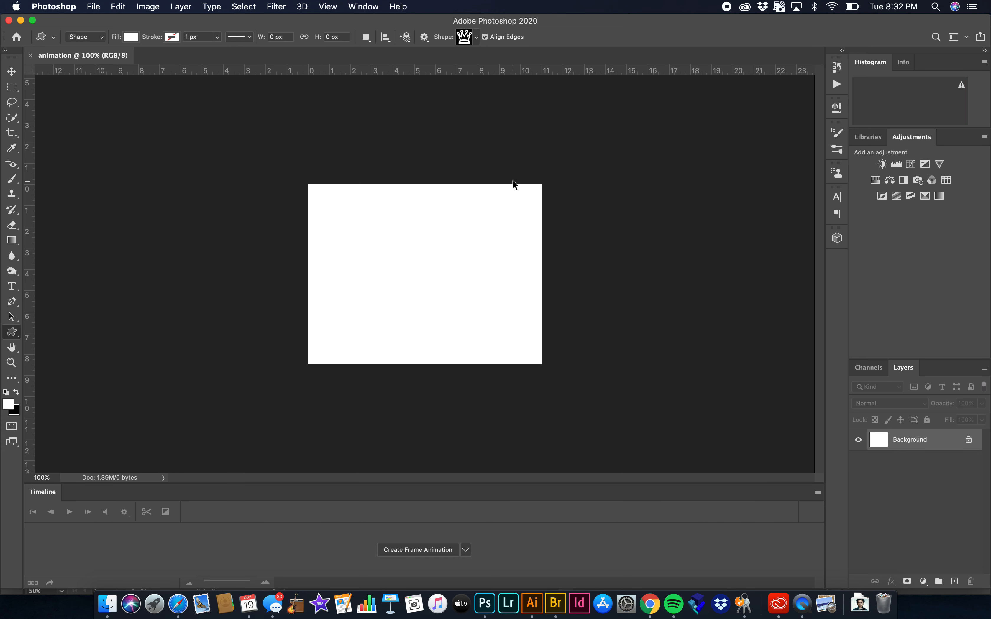
pyautogui.press('super+0')
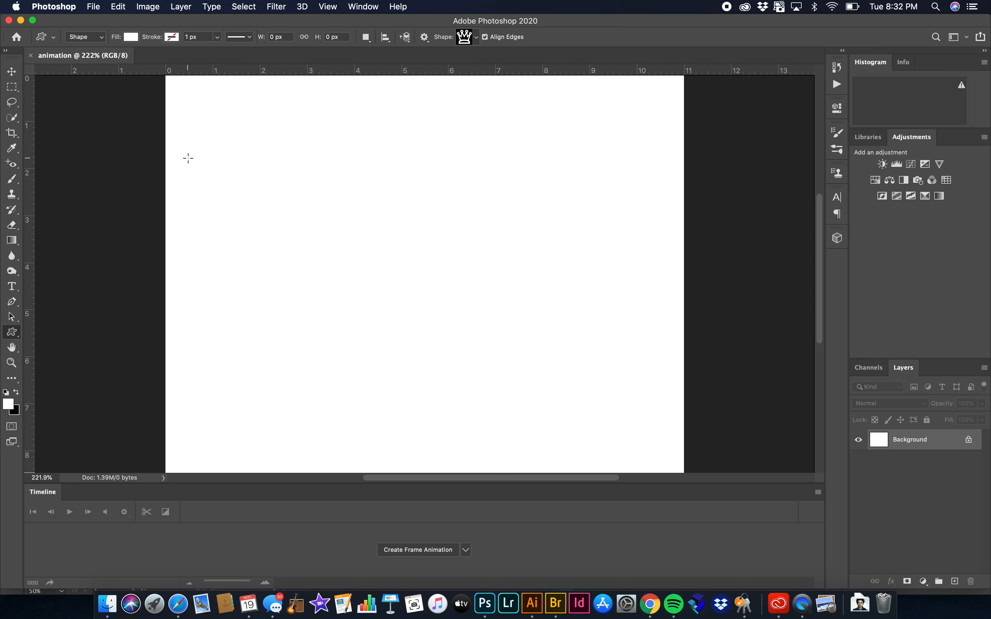
pyautogui.click(362, 6)
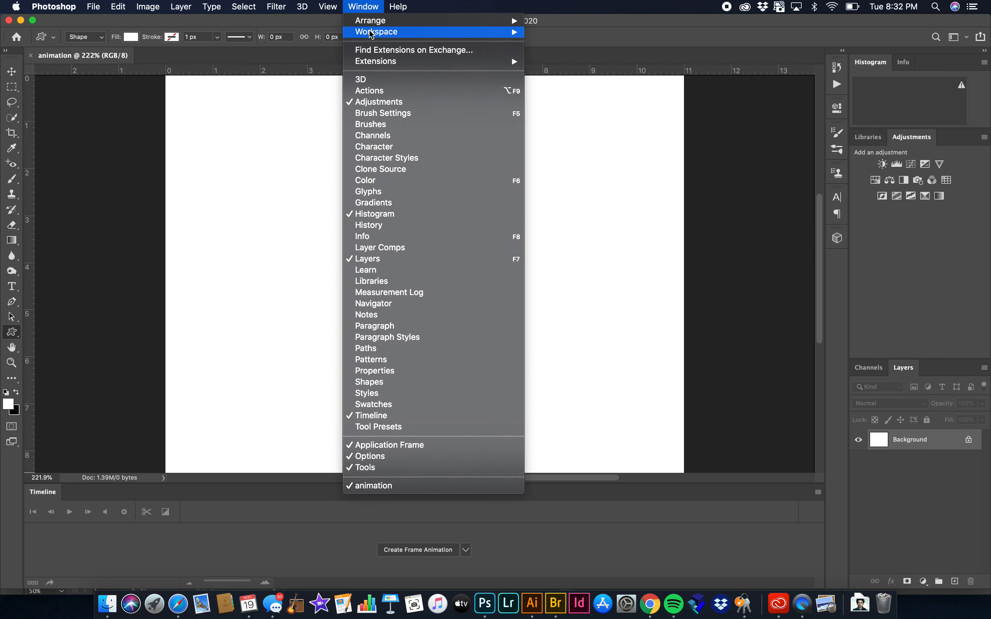
pyautogui.moveTo(371, 35)
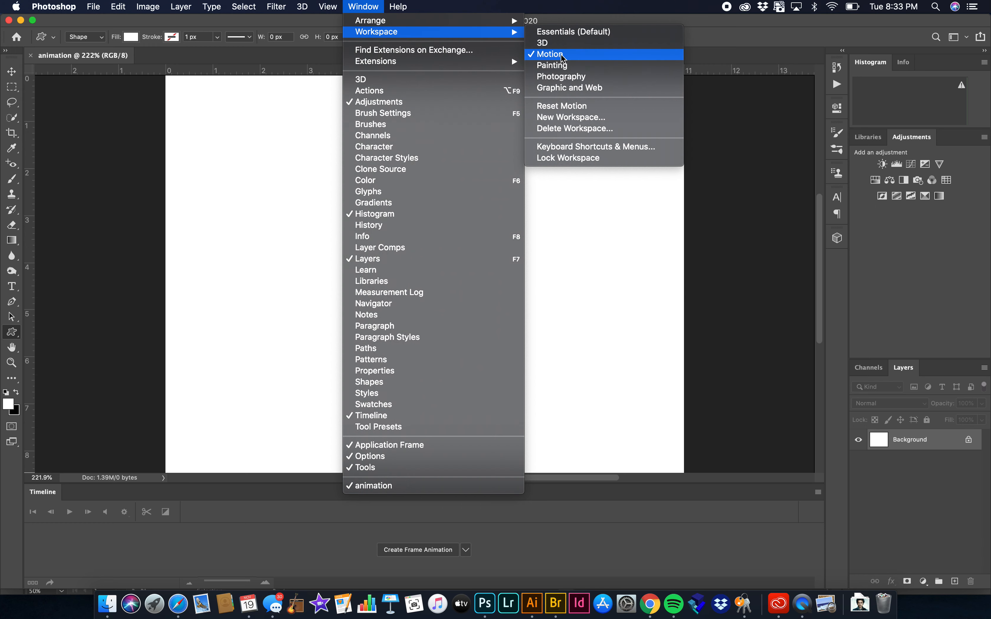
pyautogui.click(563, 65)
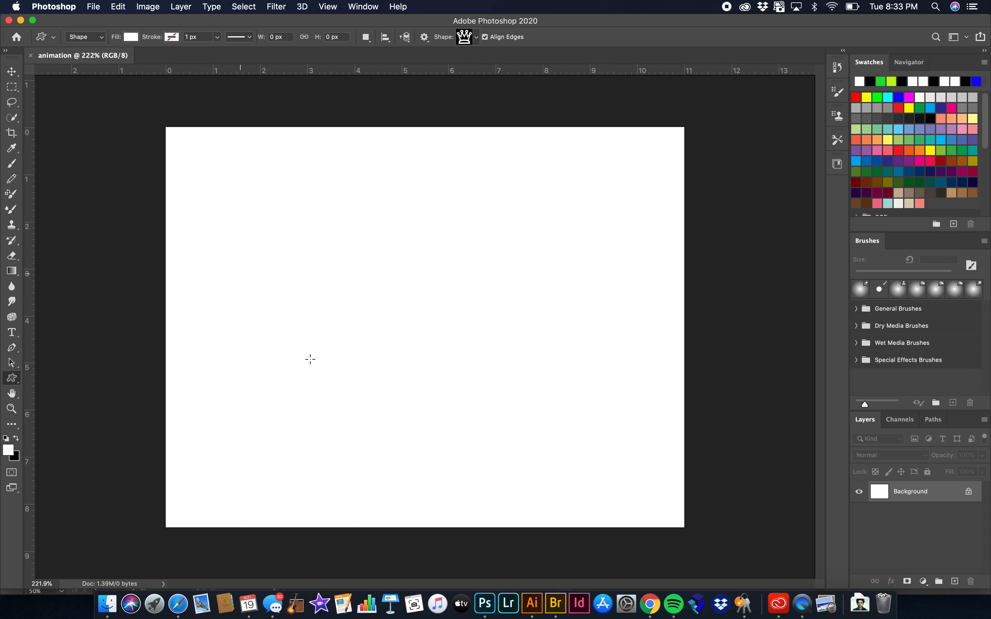
# - Switch the workspace layout to Motion
pyautogui.click(376, 5)
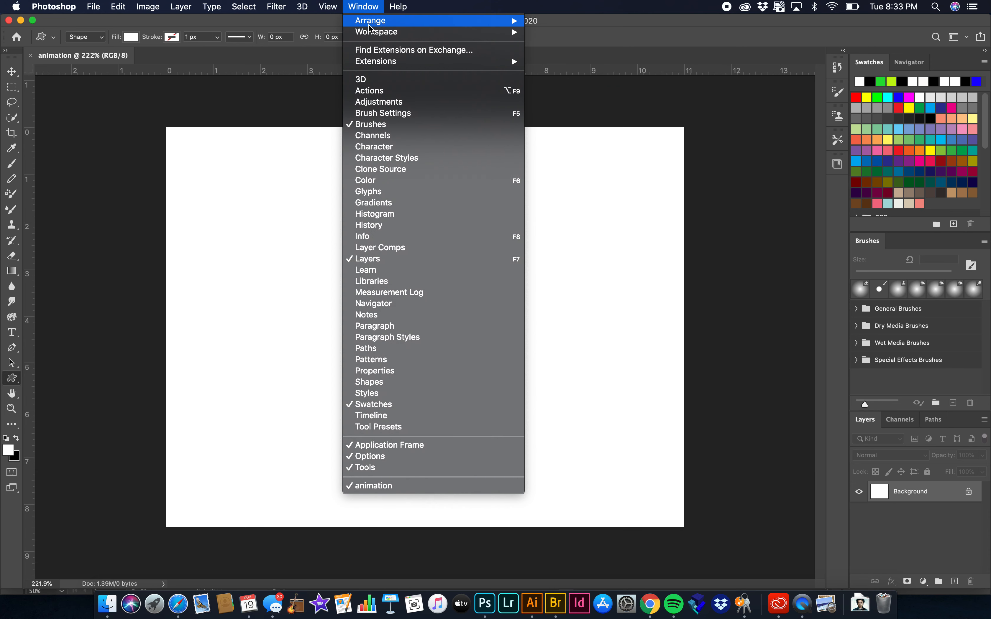
pyautogui.moveTo(375, 32)
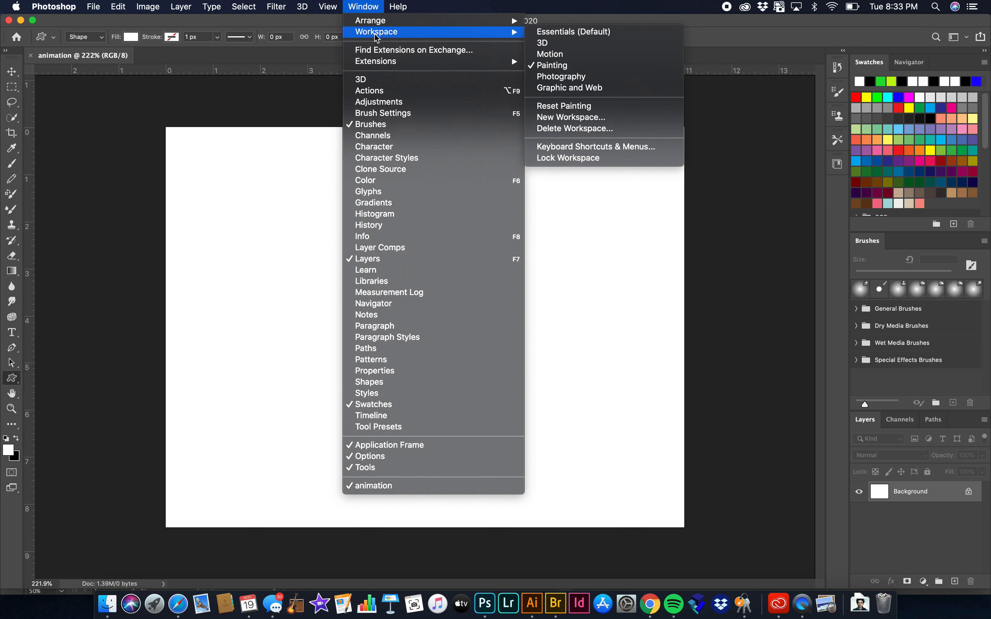
pyautogui.click(573, 58)
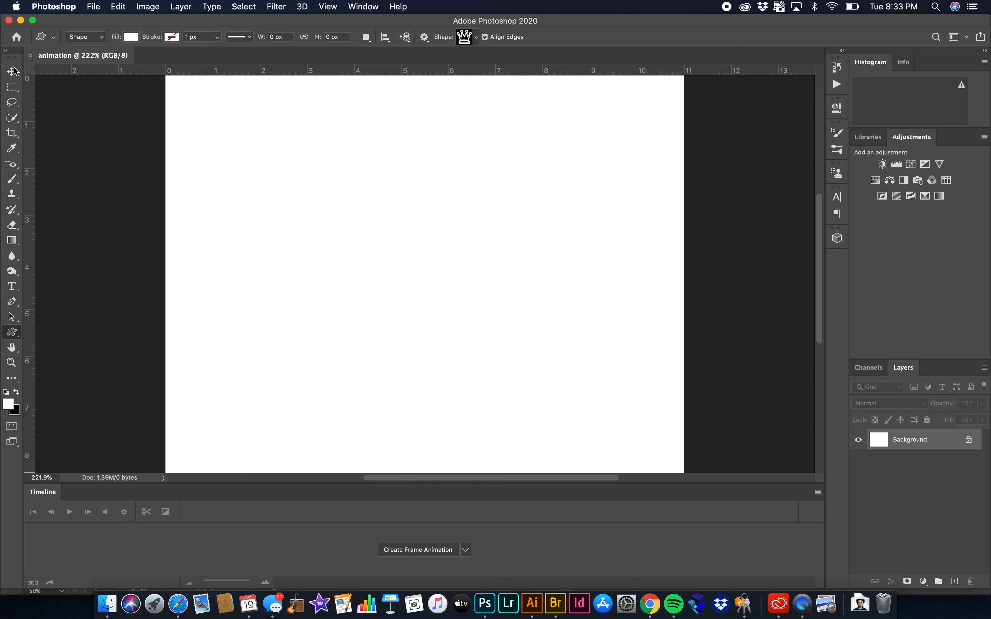
# - Activate the Gradient tool and open its current gradient in the Gradient Editor, keeping its colors
pyautogui.click(14, 242)
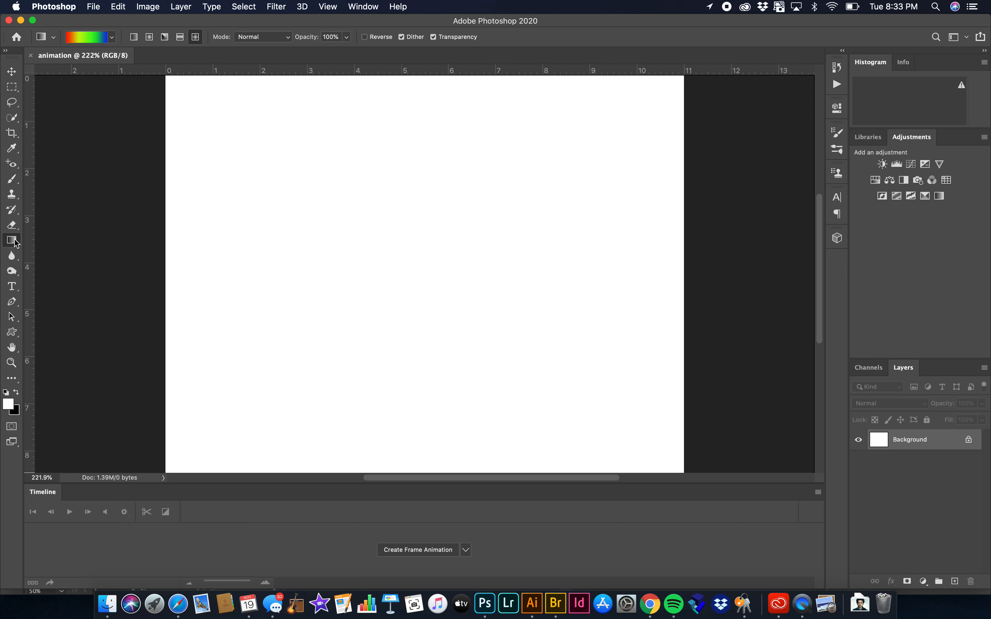
pyautogui.click(91, 38)
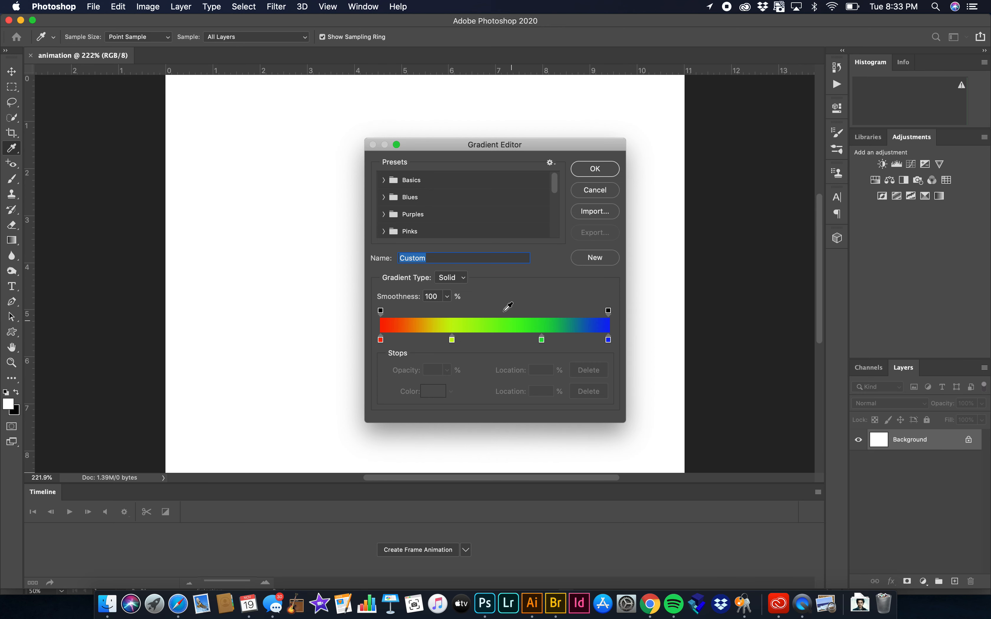
pyautogui.click(597, 191)
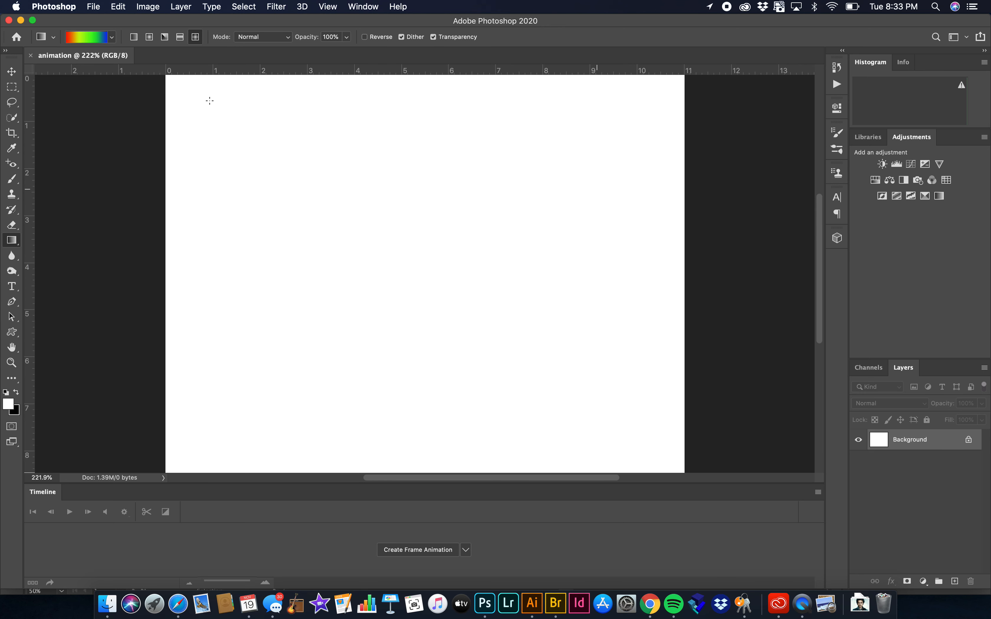
pyautogui.click(96, 40)
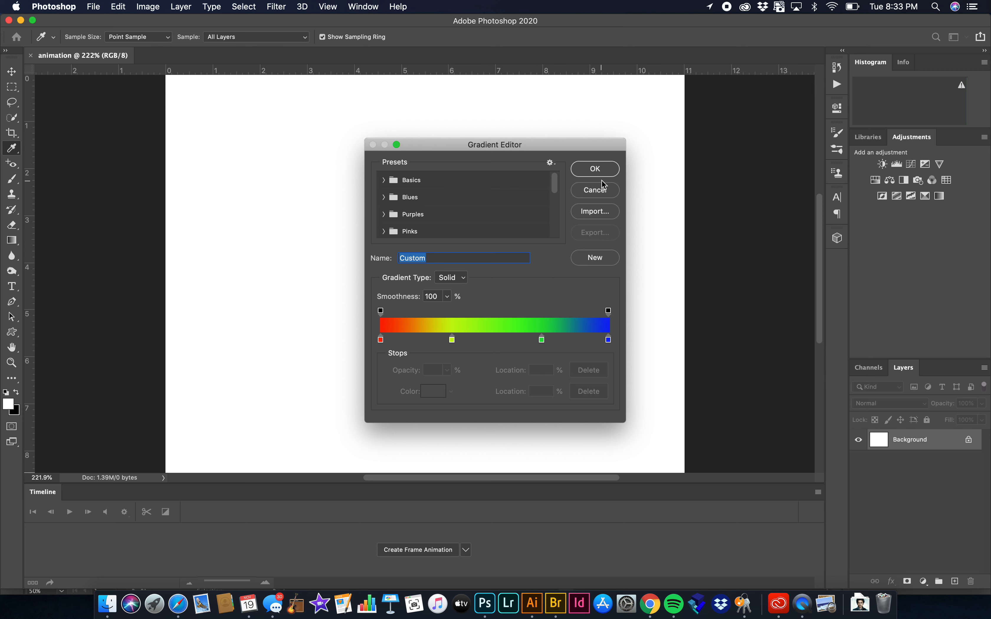
pyautogui.click(597, 170)
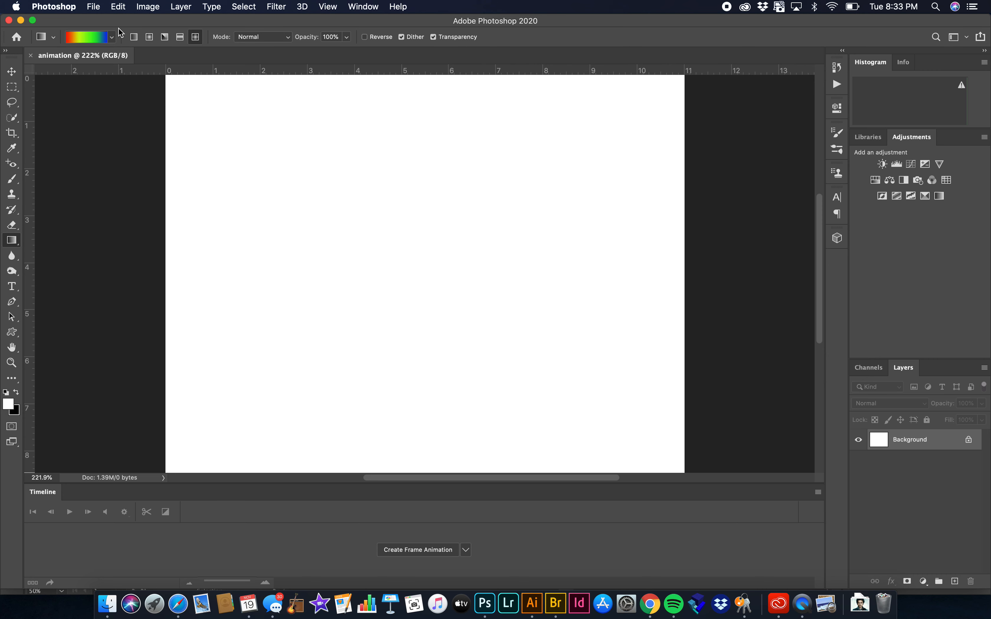
# - Enlarge the gradient preset picker and display its presets as large thumbnails
pyautogui.click(112, 39)
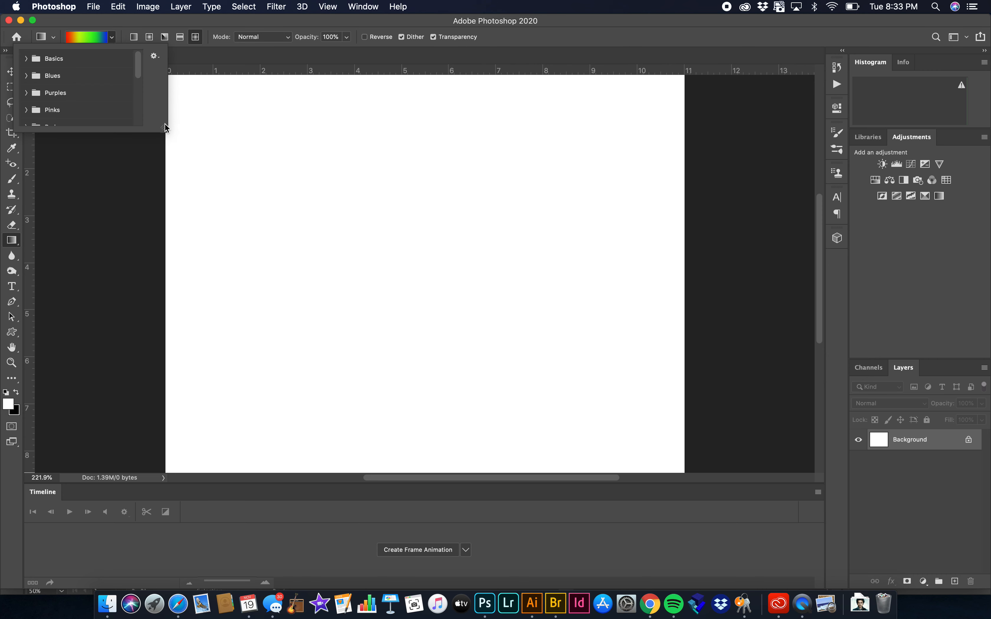
pyautogui.moveTo(164, 132); pyautogui.dragTo(263, 199)
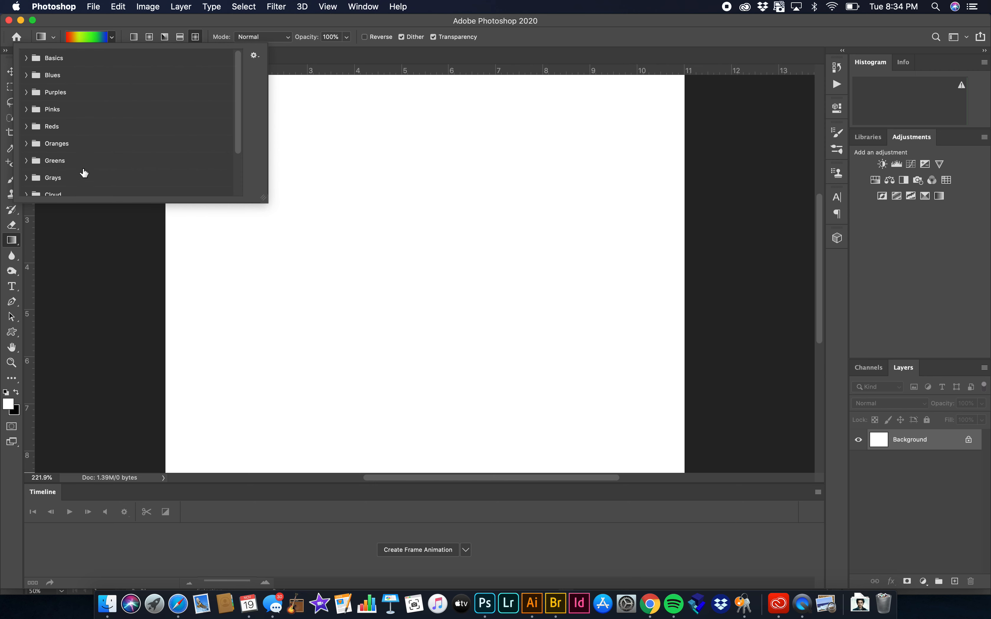
pyautogui.click(254, 56)
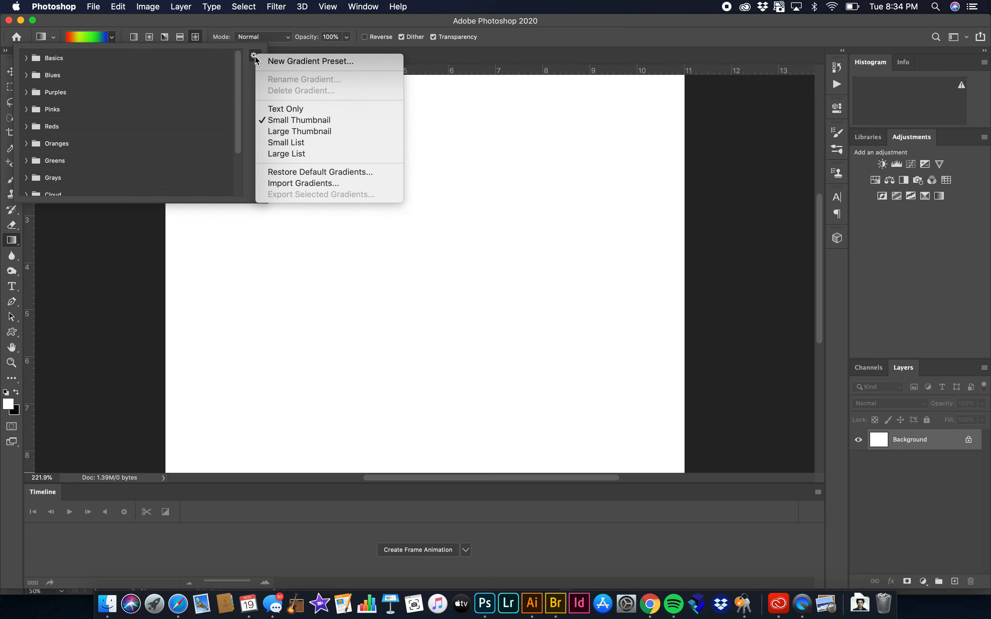
pyautogui.click(289, 131)
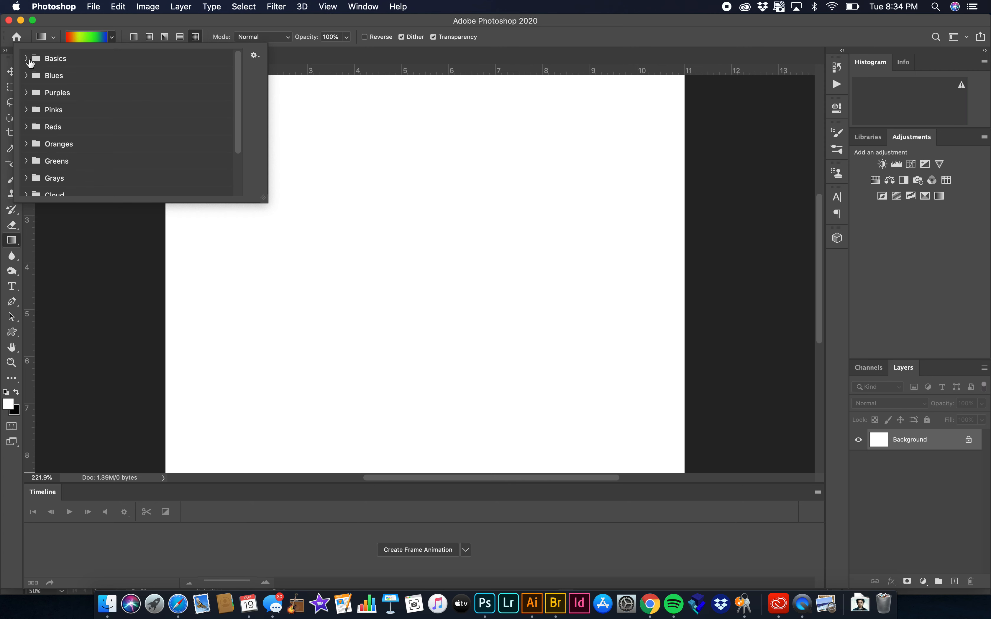
# - Choose the vivid purple-to-blue gradient from the Blues preset group
pyautogui.click(29, 60)
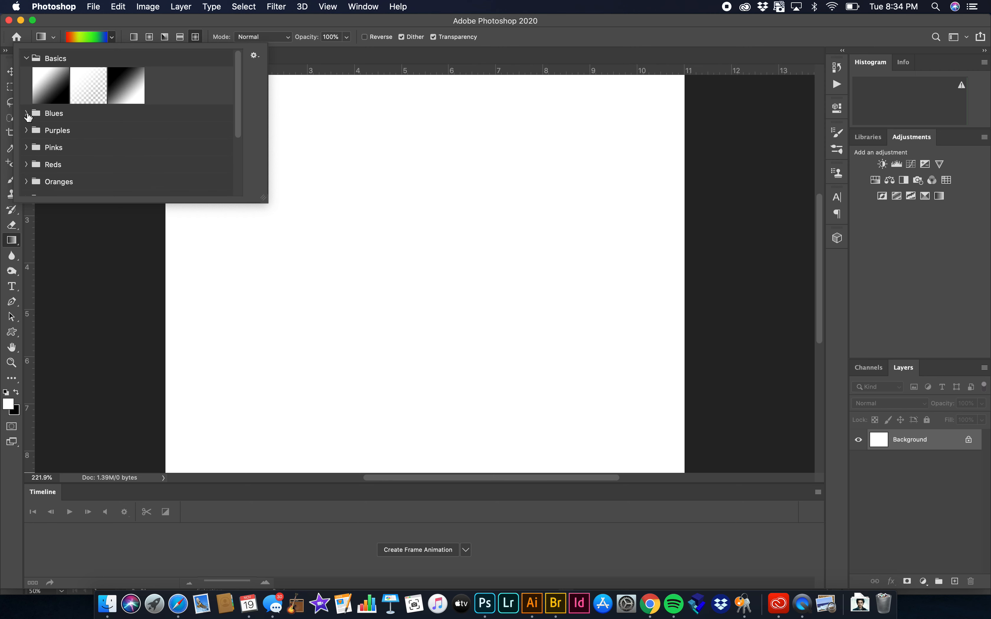
pyautogui.click(27, 114)
pyautogui.scroll(-6, 110, 148)
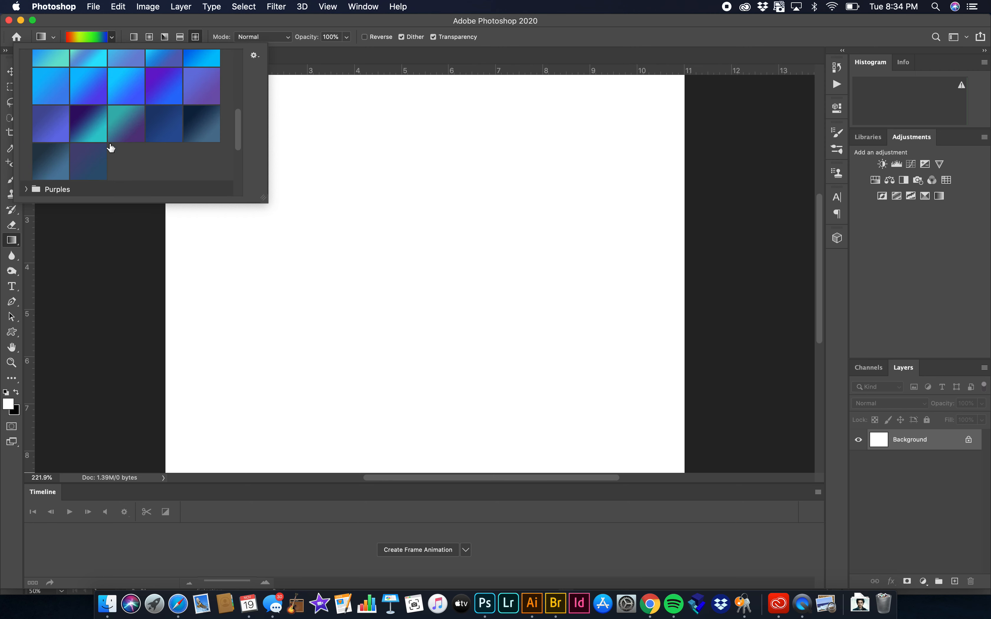
pyautogui.scroll(3, 111, 149)
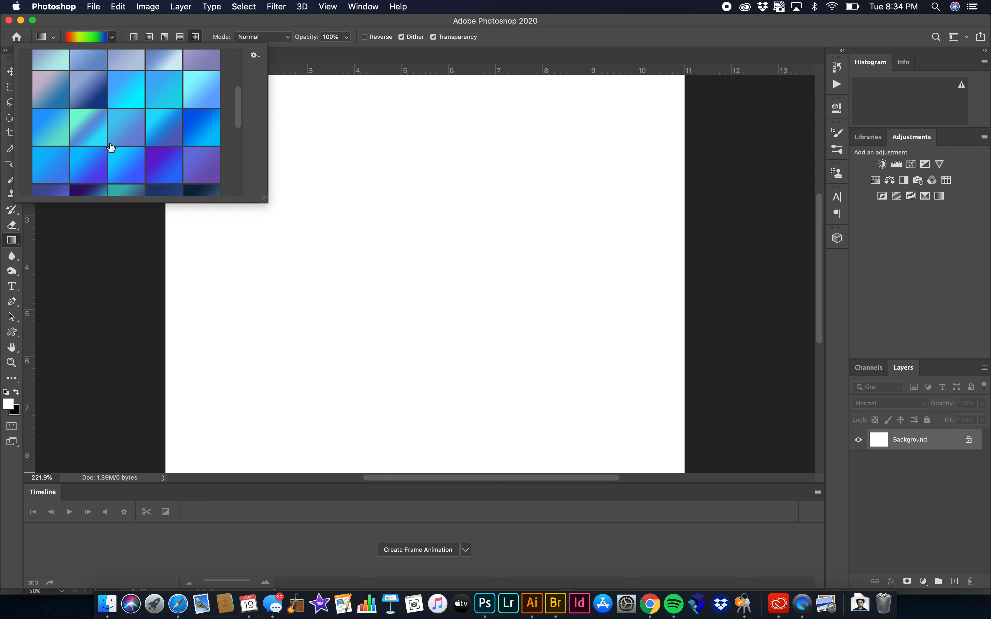
pyautogui.click(166, 168)
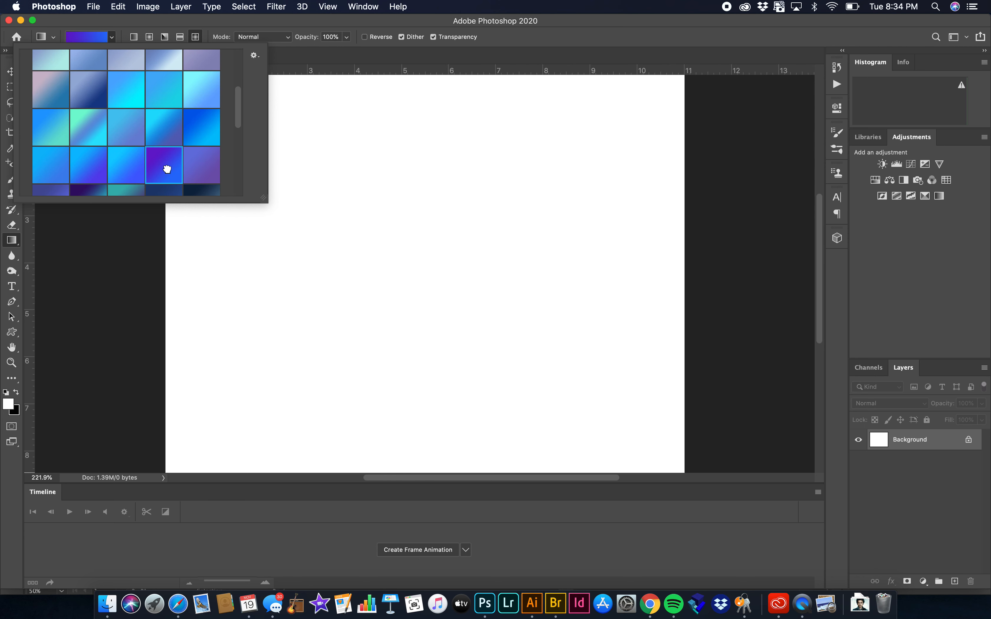
# - Move the gradient's purple color stop to location 1% and apply the edited gradient
pyautogui.click(90, 38)
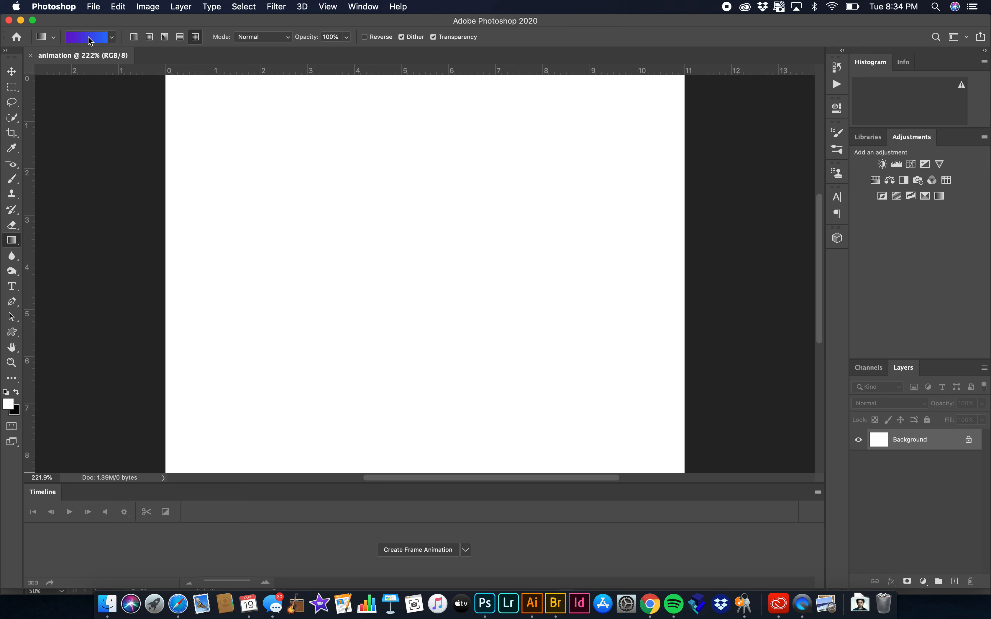
pyautogui.moveTo(381, 340)
pyautogui.mouseDown()
pyautogui.moveTo(410, 340)
pyautogui.moveTo(360, 349)
pyautogui.moveTo(383, 340)
pyautogui.mouseUp()
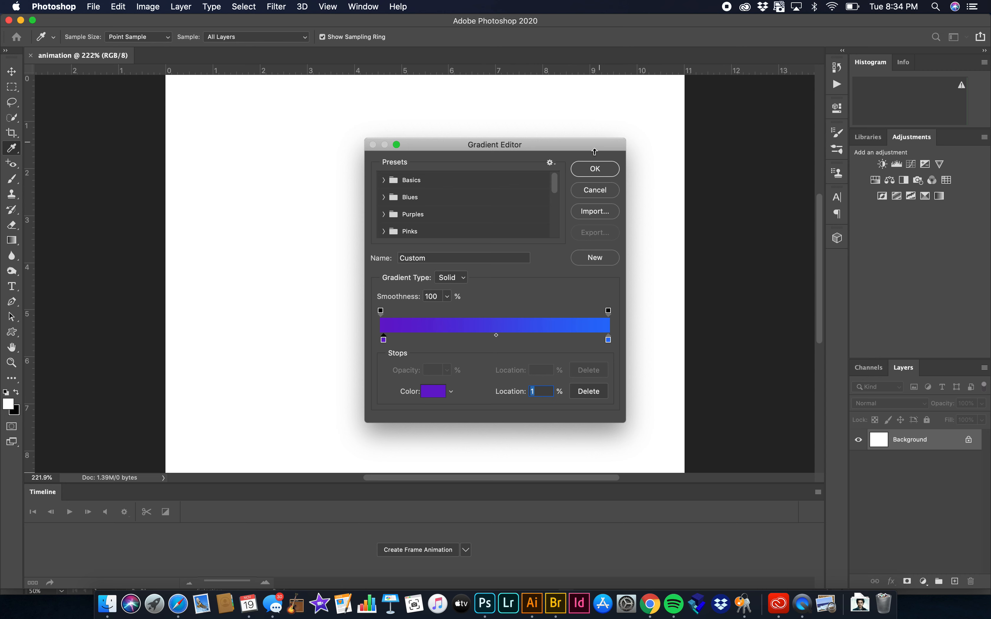
pyautogui.click(594, 168)
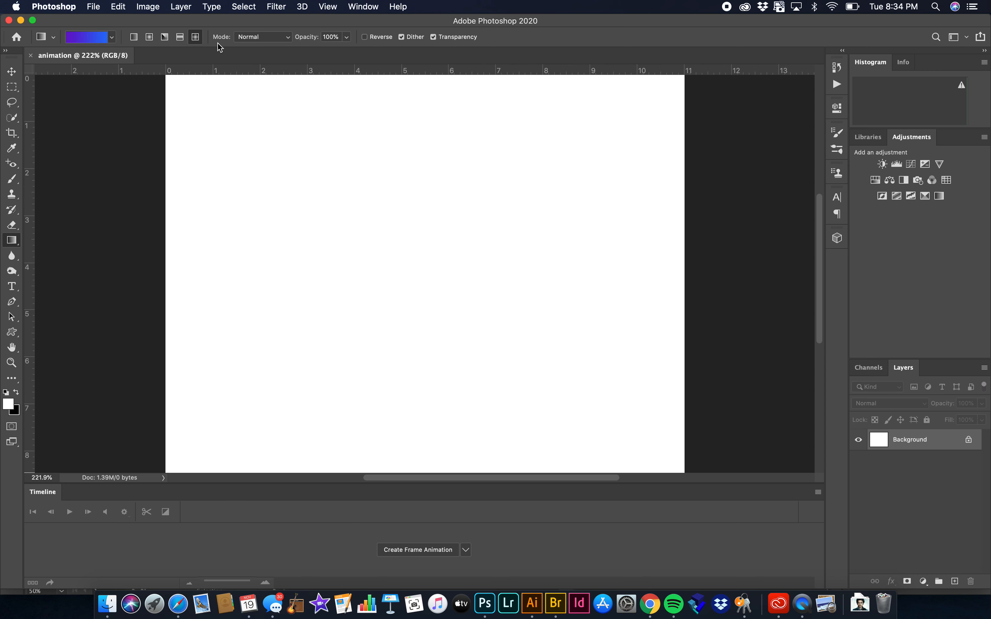
# - Try a diagonal linear gradient on the Background layer, followed by a radial gradient from the canvas center
pyautogui.click(135, 37)
pyautogui.moveTo(201, 130); pyautogui.dragTo(603, 412)
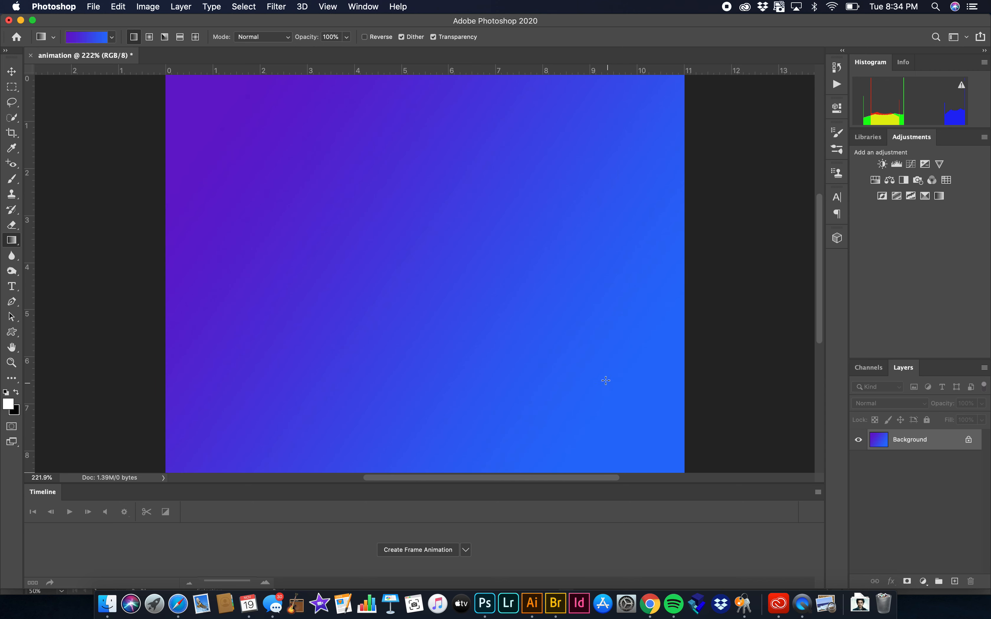
pyautogui.click(149, 37)
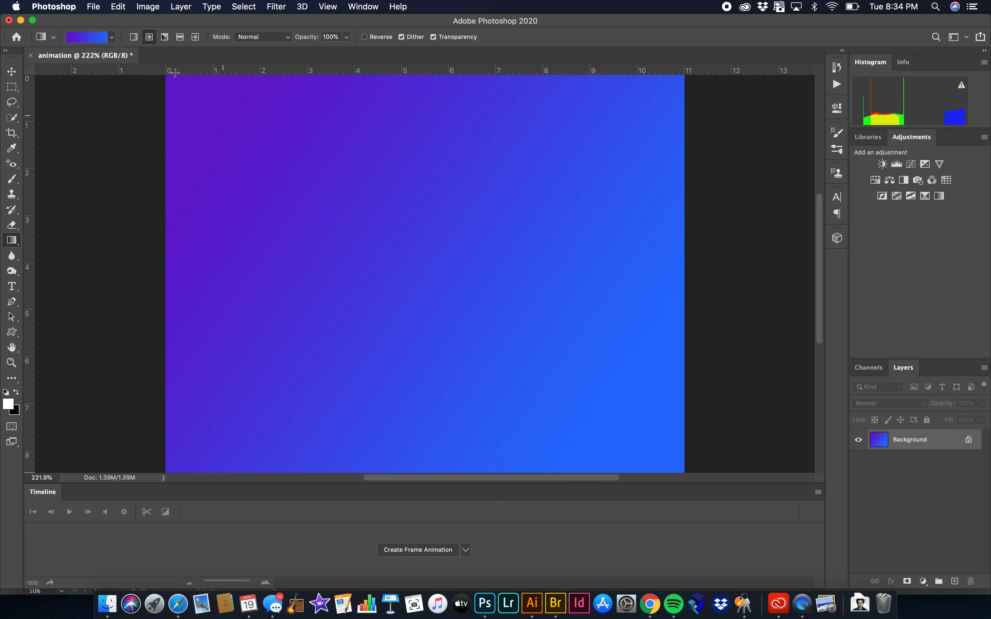
pyautogui.moveTo(403, 265); pyautogui.dragTo(650, 91)
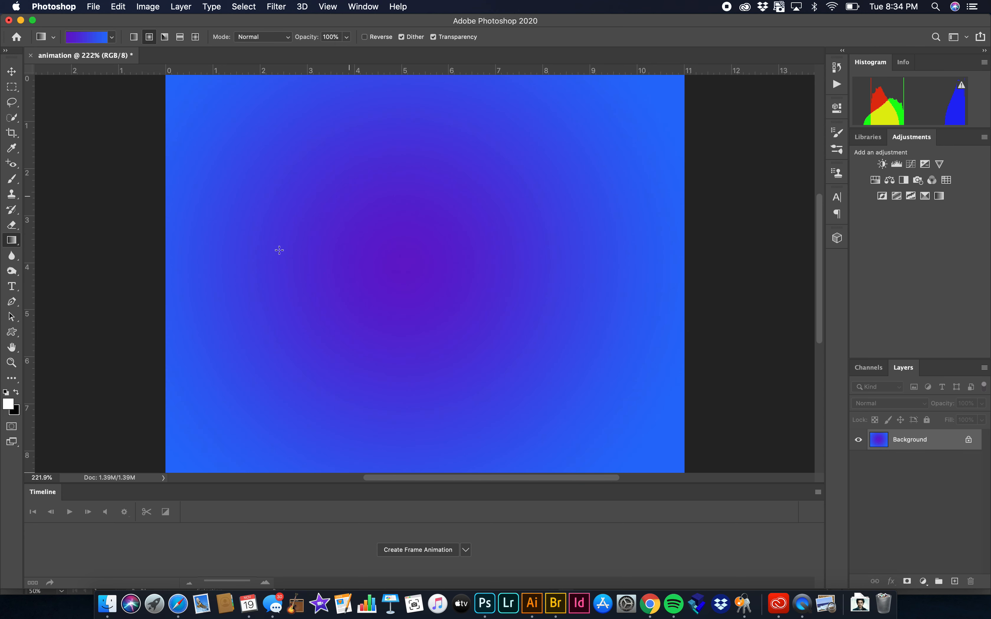
# - Try an angle gradient and a diamond gradient drawn from the canvas center toward its upper-left corner
pyautogui.click(164, 37)
pyautogui.moveTo(406, 271); pyautogui.dragTo(187, 93)
pyautogui.click(195, 37)
pyautogui.moveTo(407, 282); pyautogui.dragTo(183, 93)
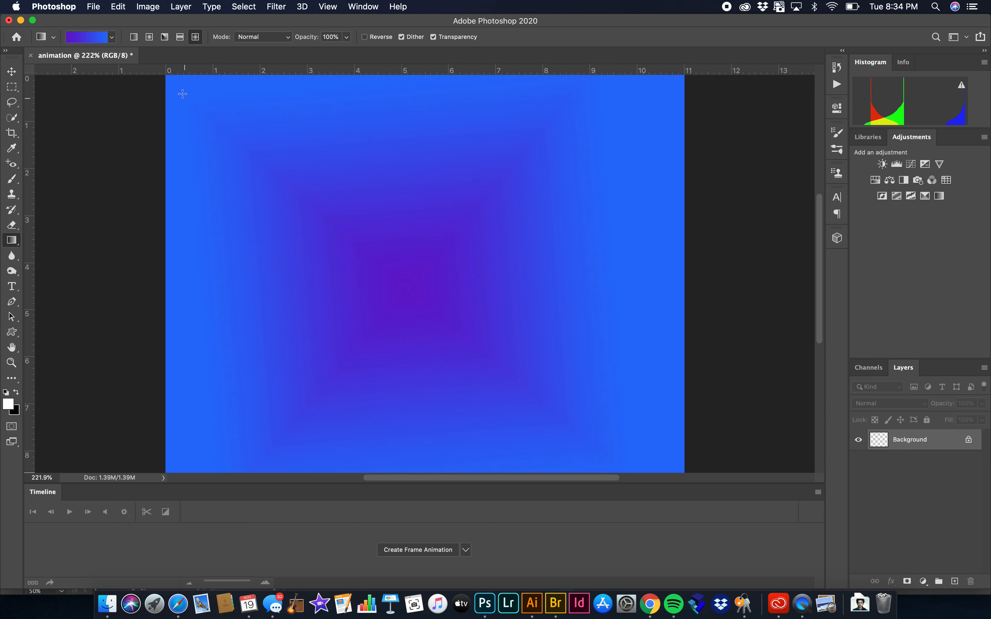
# - Fill the Background layer with a linear purple-to-blue gradient running horizontally from the left edge to the right
pyautogui.click(133, 38)
pyautogui.moveTo(201, 258); pyautogui.dragTo(631, 246)
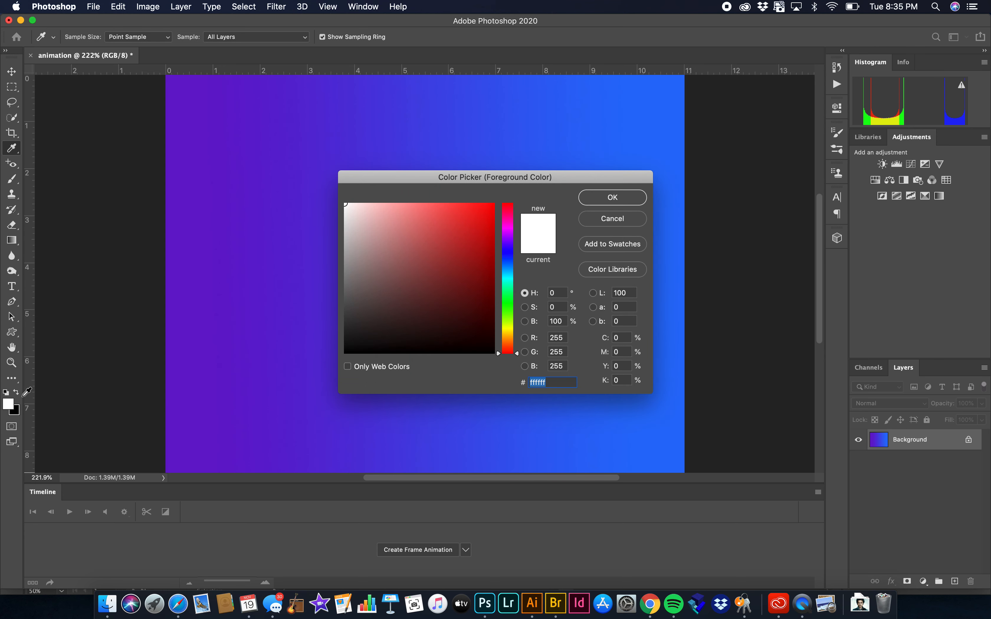
# - Set the foreground color to a very light off-white and return to the Gradient tool
pyautogui.click(345, 207)
pyautogui.click(618, 197)
pyautogui.press('g')
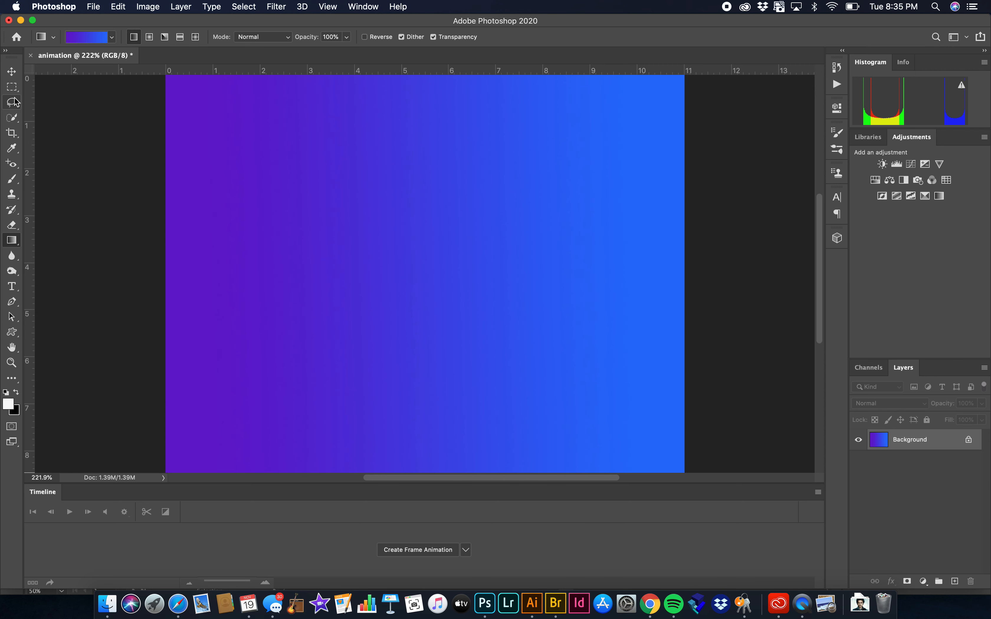
pyautogui.click(17, 336)
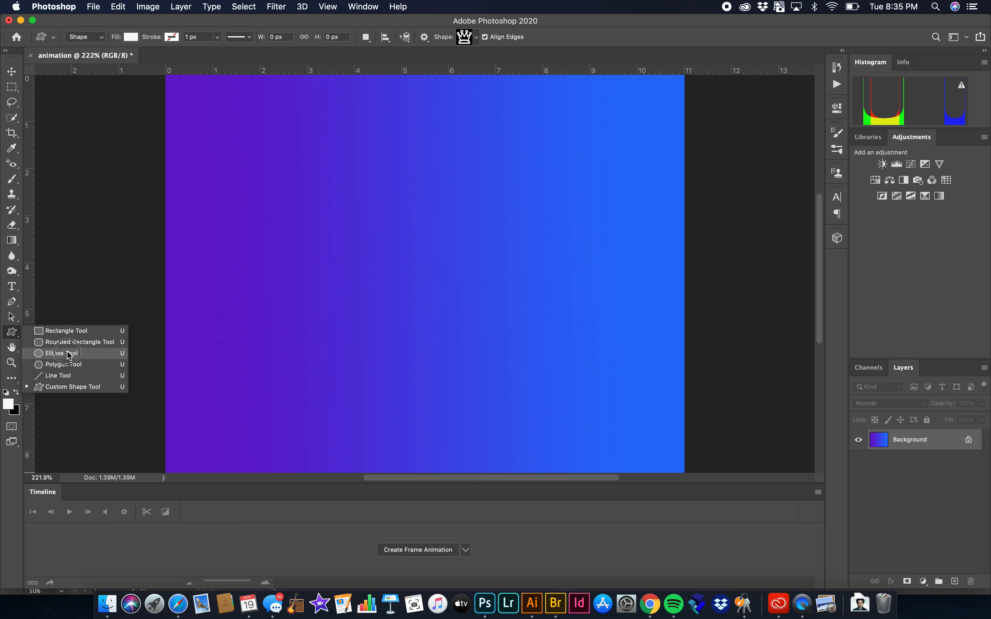
pyautogui.click(70, 388)
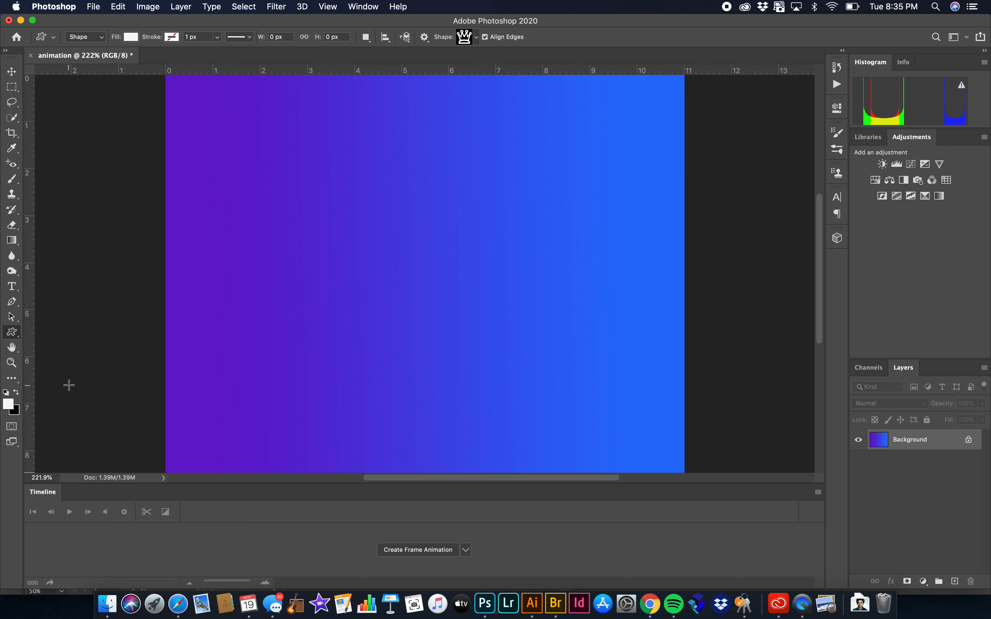
pyautogui.click(13, 379)
pyautogui.rightClick(14, 380)
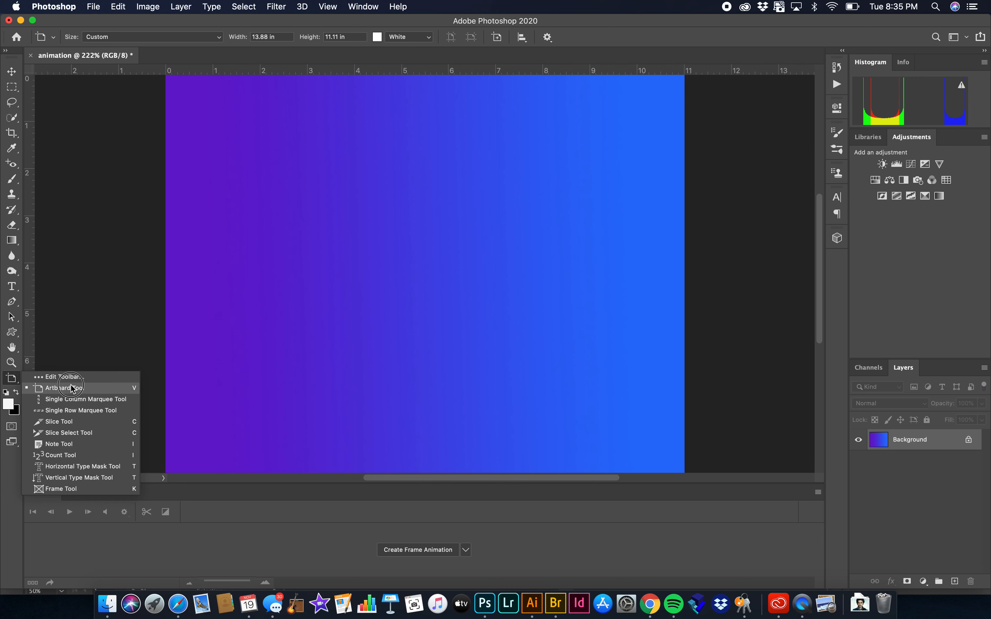
# - Activate the Custom Shape tool and choose the solid light bulb as its shape
pyautogui.click(13, 334)
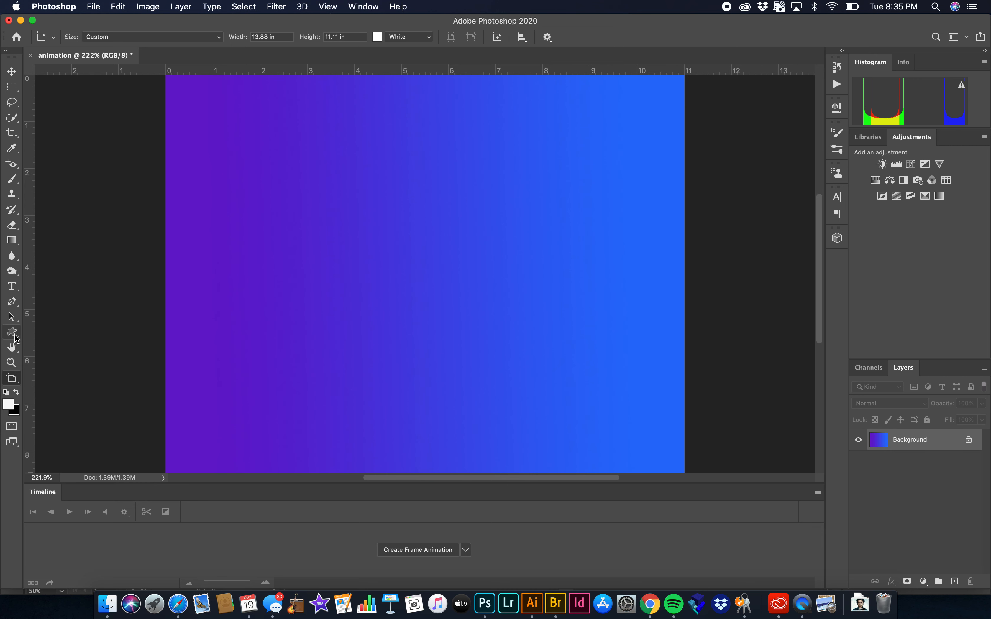
pyautogui.click(15, 336)
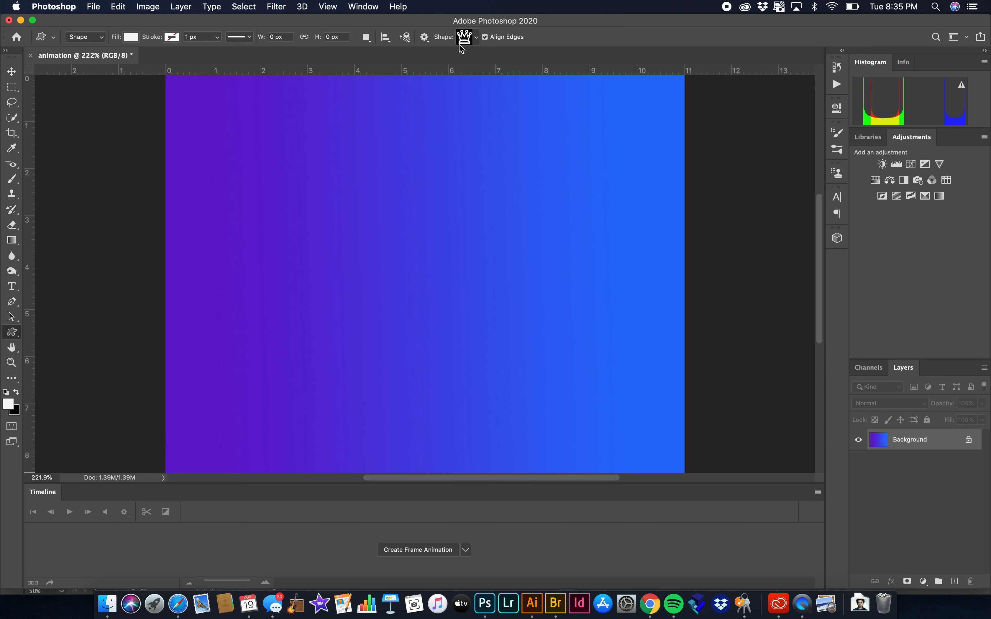
pyautogui.click(476, 38)
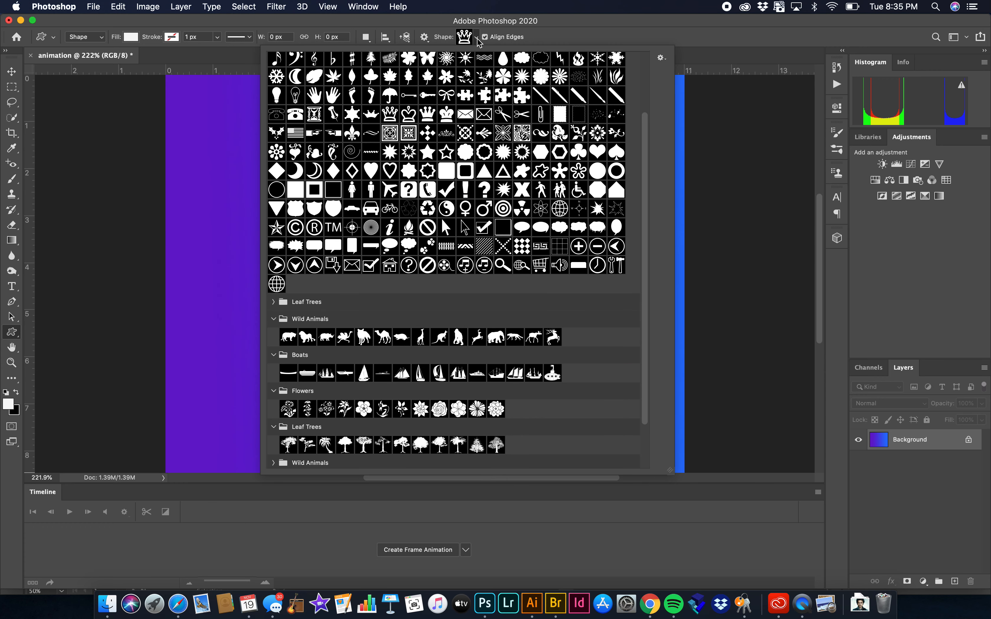
pyautogui.scroll(4, 478, 229)
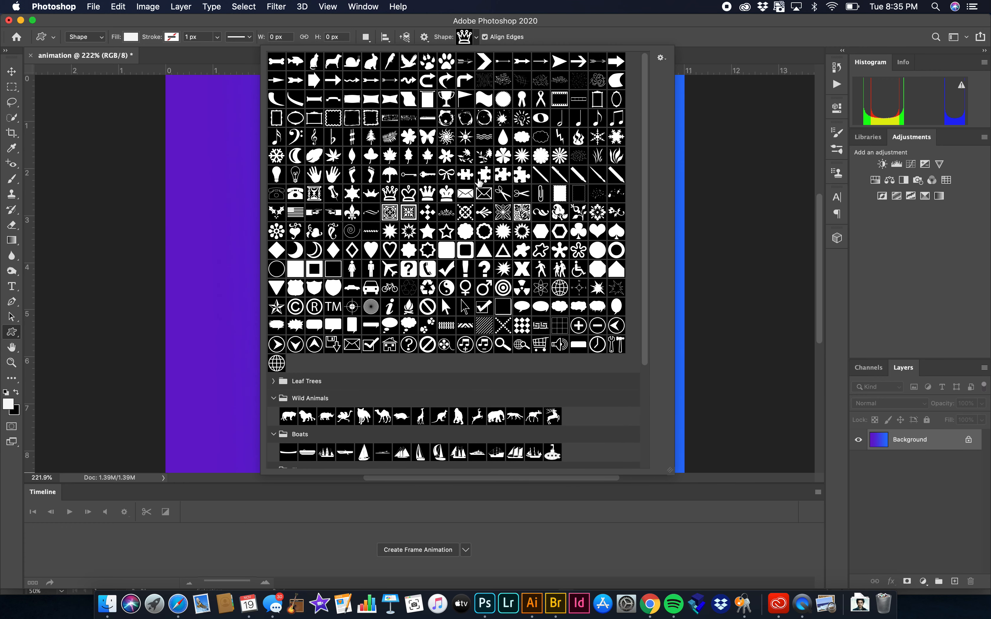
pyautogui.click(662, 59)
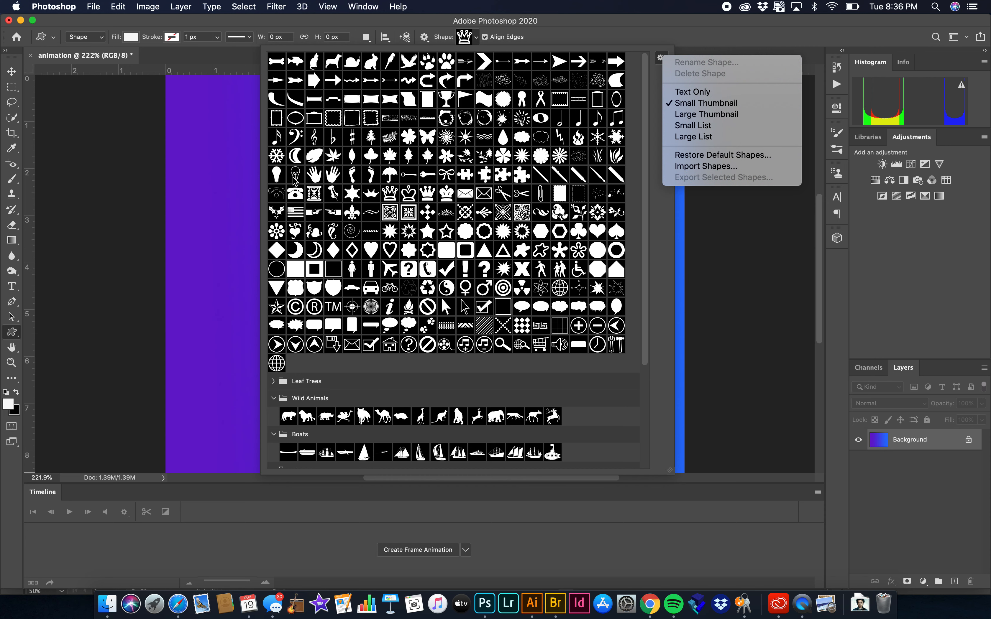
pyautogui.click(279, 178)
pyautogui.click(277, 175)
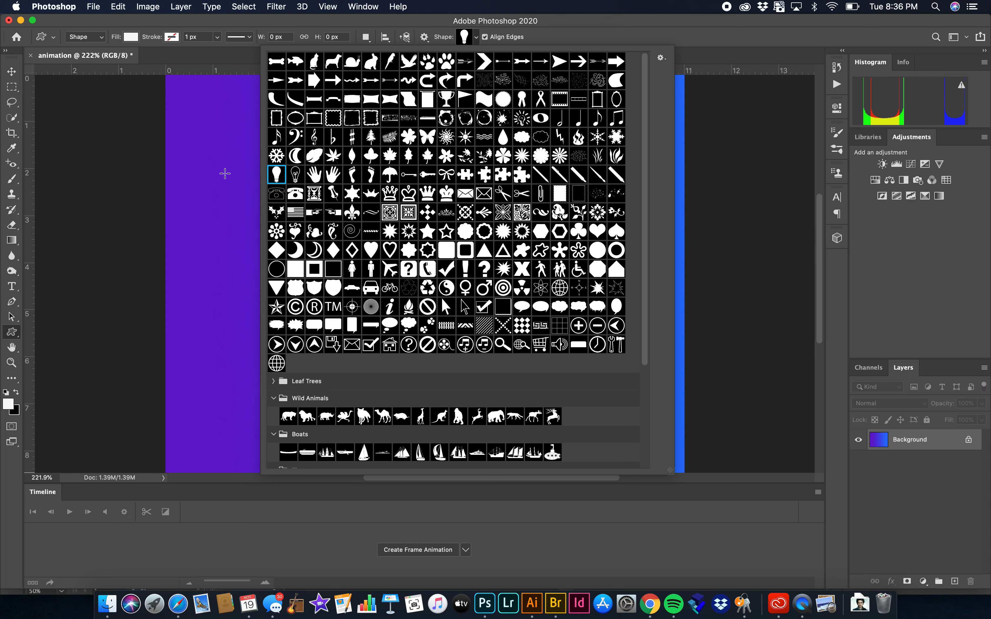
# - Draw a proportional light bulb about 182 px wide and 329 px high over the purple side of the canvas
pyautogui.click(225, 141)
pyautogui.moveTo(224, 140); pyautogui.dragTo(629, 355)
pyautogui.press('shift')
pyautogui.press('shift')
pyautogui.press('shift')
pyautogui.press('shift')
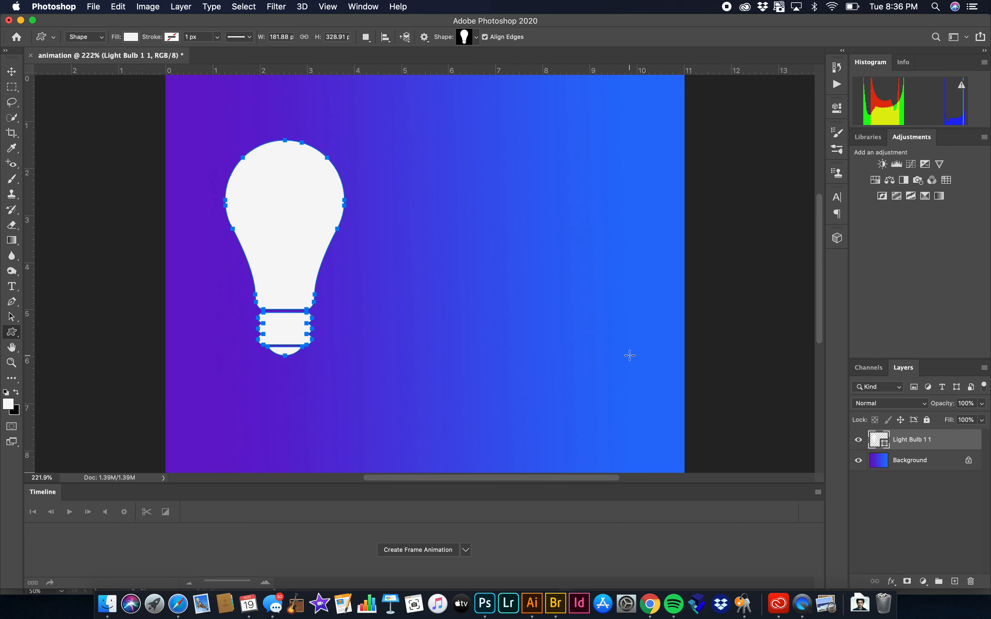
# - Turn off Auto-Select for the Move tool and place the light bulb straight down, just outside the canvas's bottom edge
pyautogui.click(11, 72)
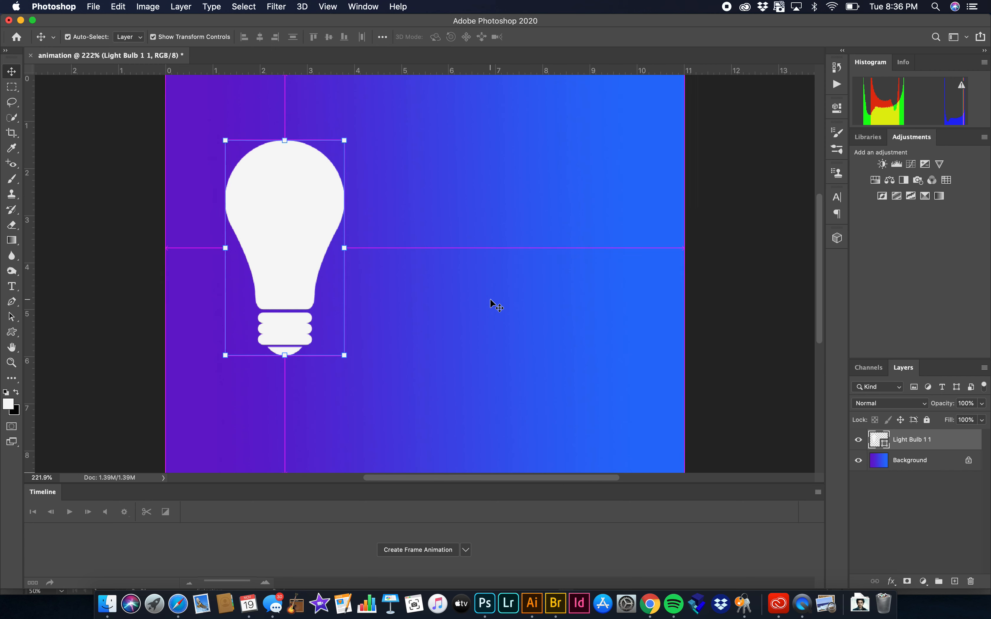
pyautogui.press('super+minus')
pyautogui.press('super+minus')
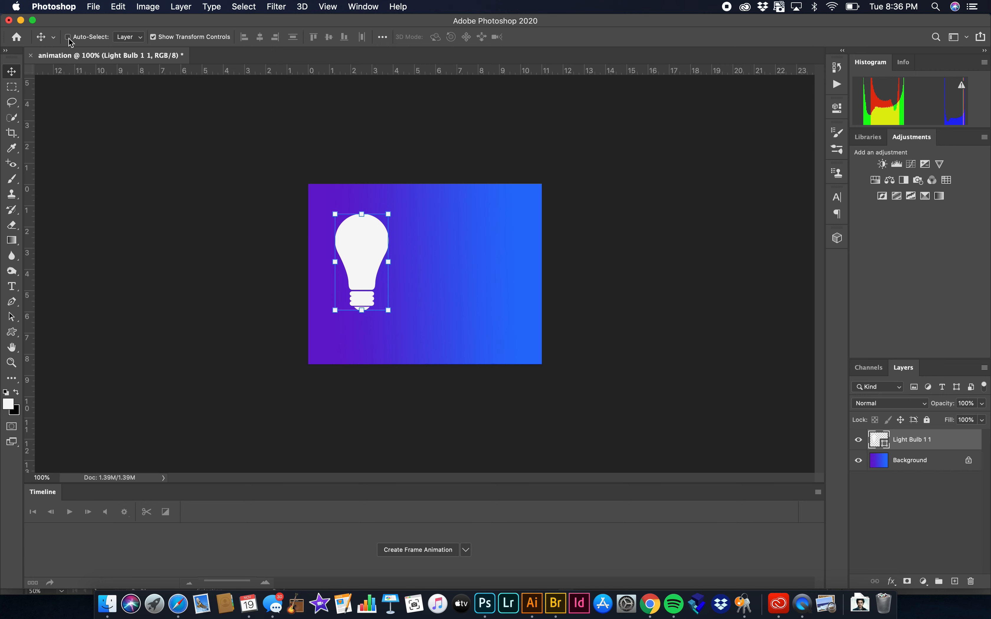
pyautogui.click(153, 37)
pyautogui.click(153, 37)
pyautogui.click(153, 37)
pyautogui.click(153, 37)
pyautogui.moveTo(362, 245); pyautogui.dragTo(357, 396)
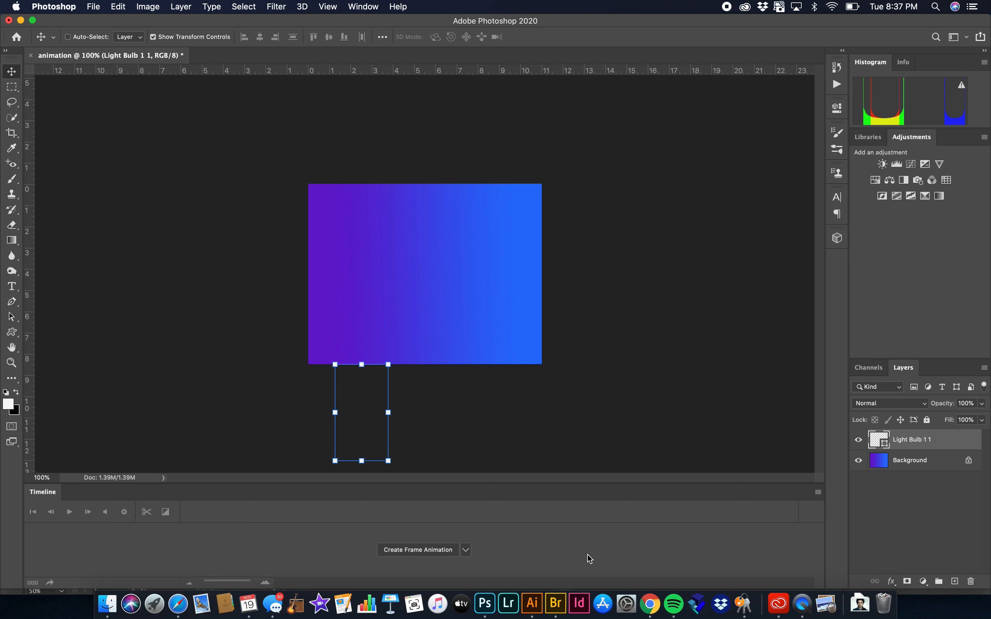
# - Create a frame animation for the document instead of a video timeline
pyautogui.click(466, 550)
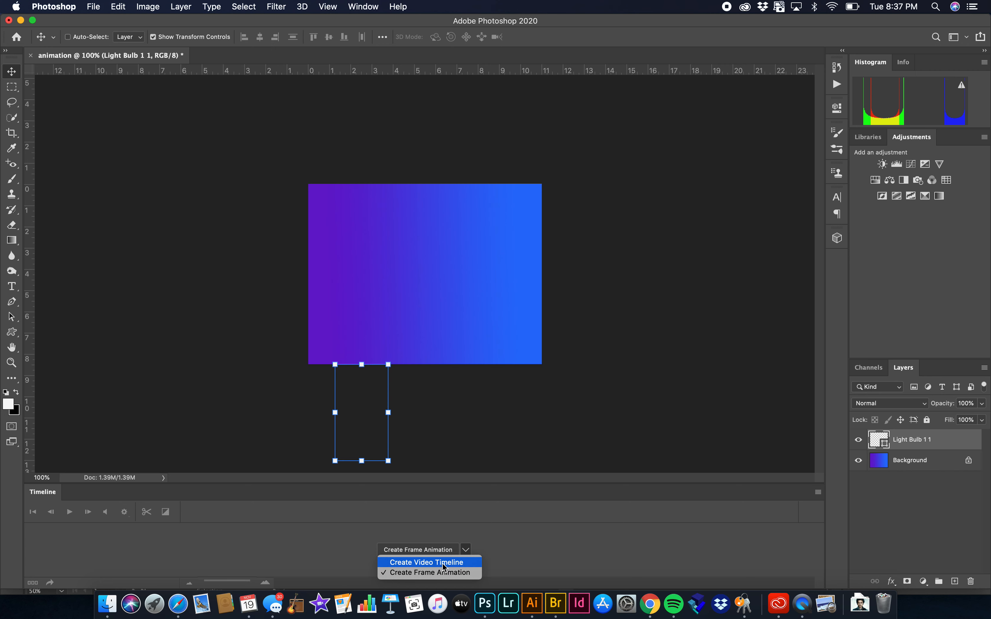
pyautogui.click(454, 564)
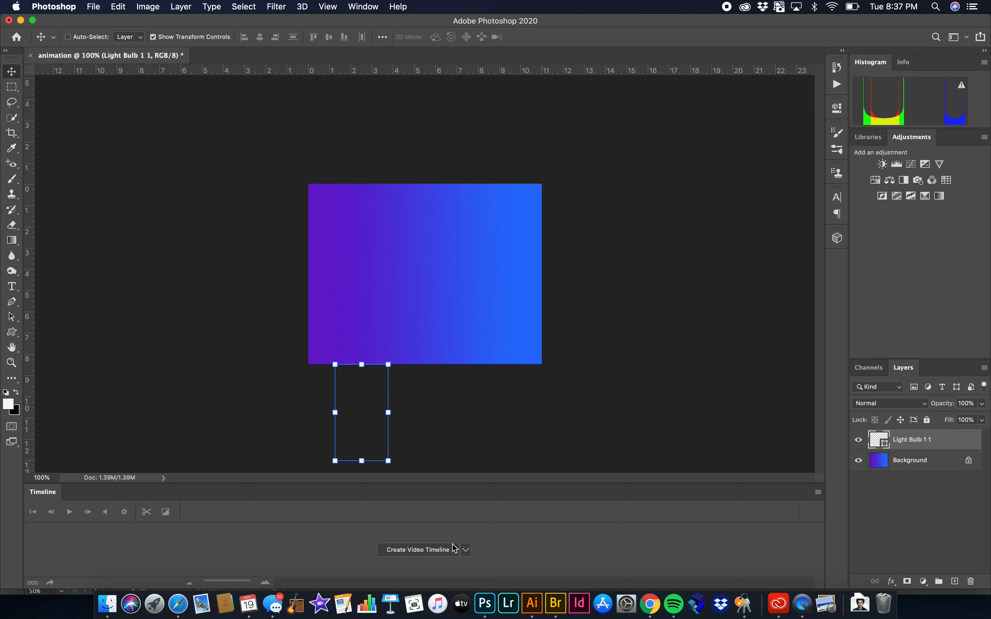
pyautogui.click(467, 550)
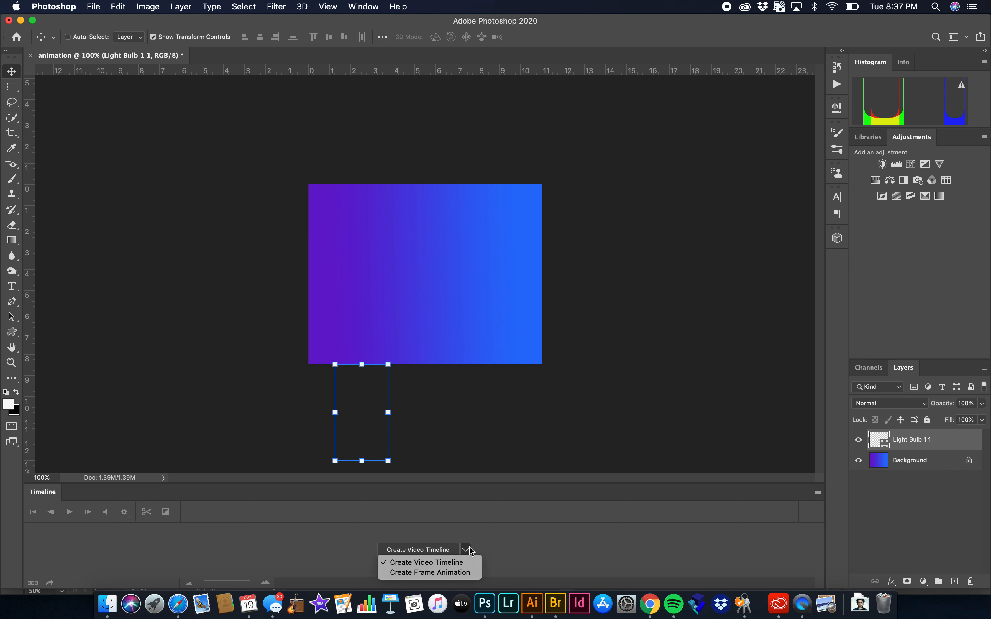
pyautogui.click(459, 573)
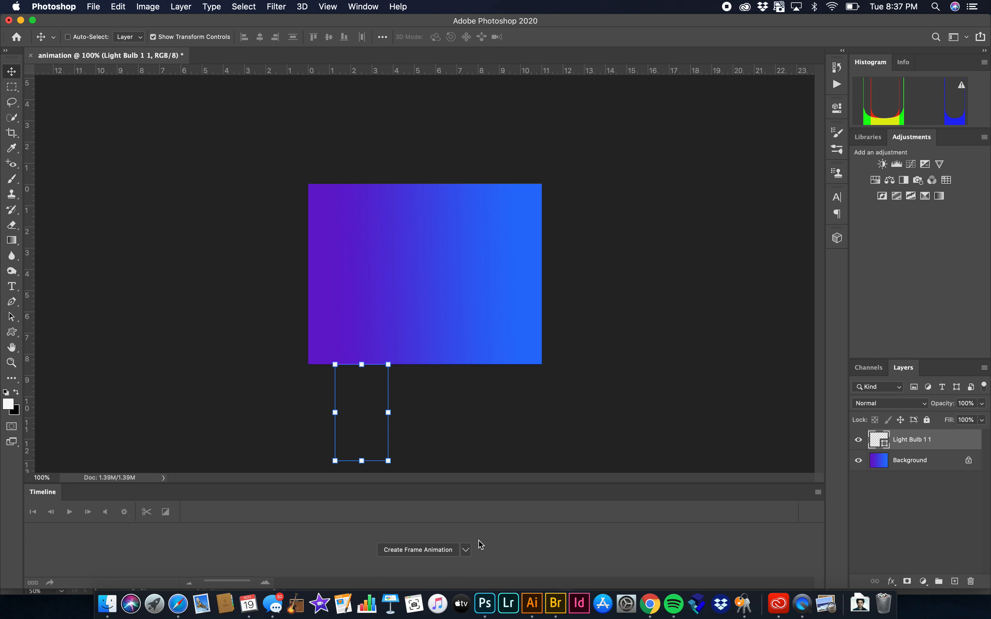
pyautogui.click(425, 551)
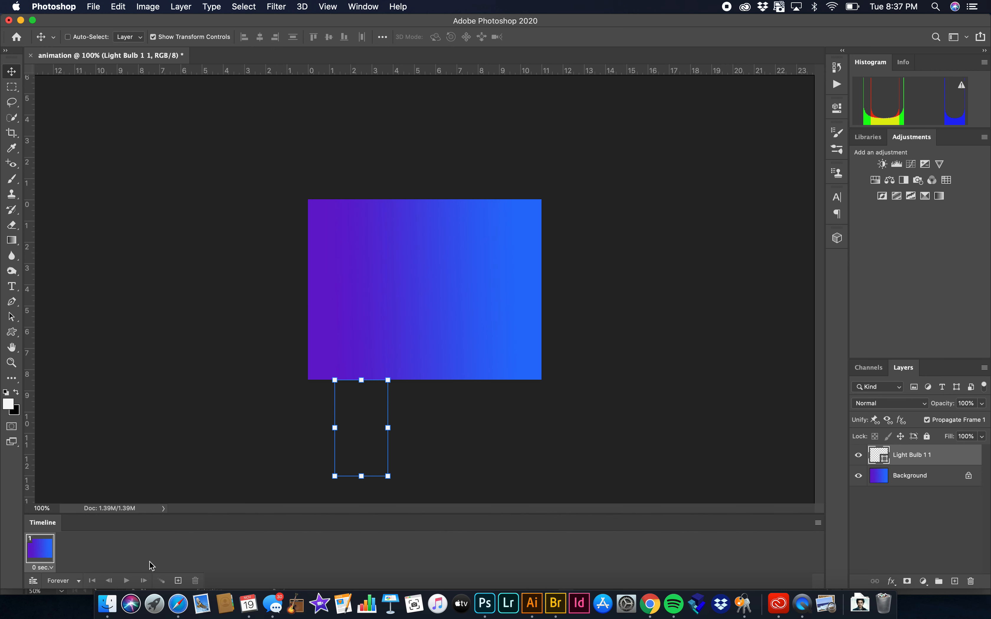
# - Add frames 2 to 7, moving the light bulb gradually in each from below the canvas up to about its center
pyautogui.click(179, 581)
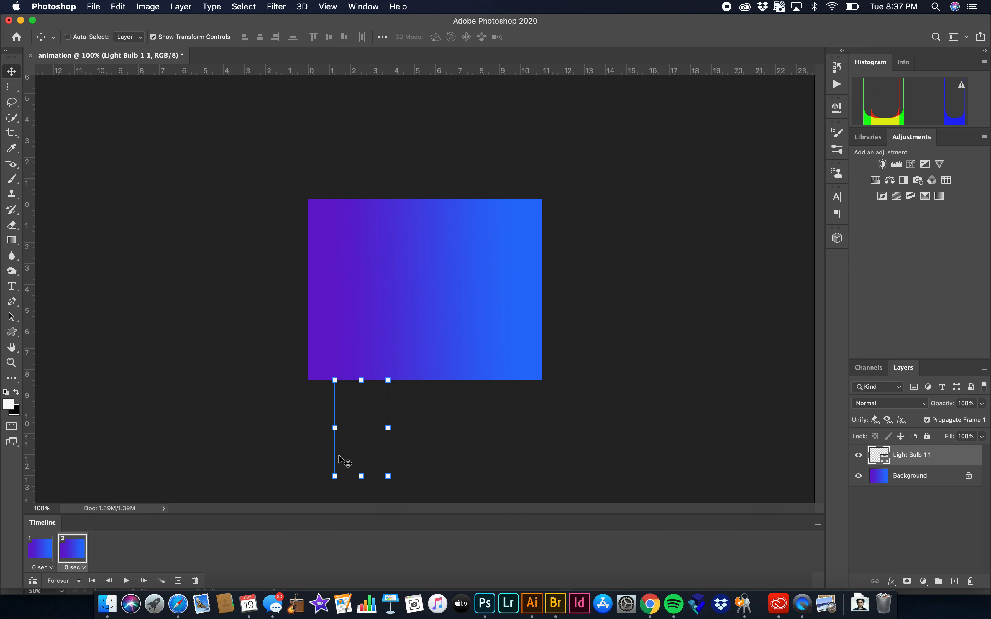
pyautogui.moveTo(359, 443); pyautogui.dragTo(362, 427)
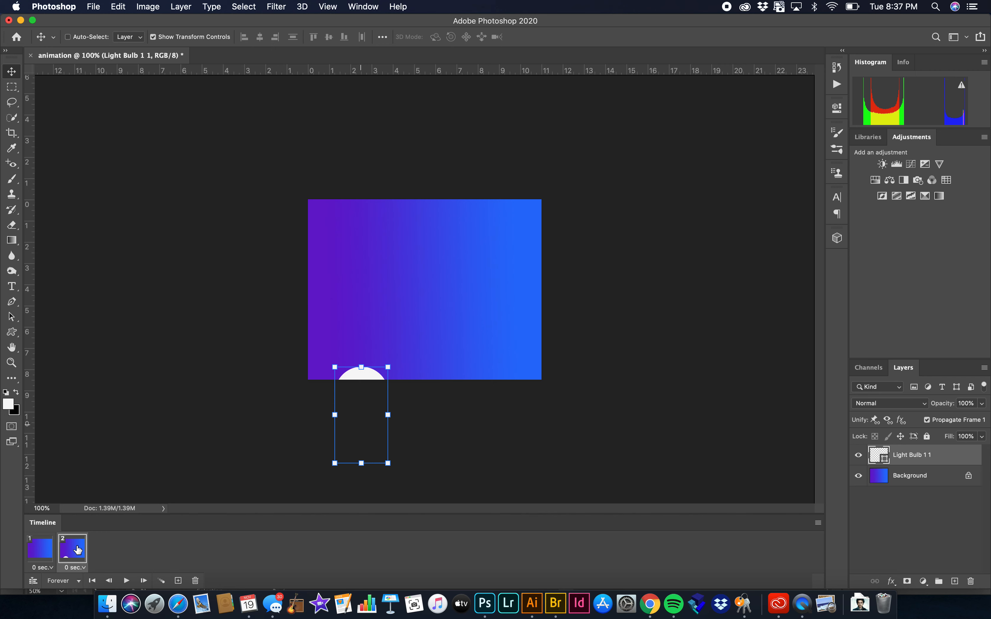
pyautogui.click(179, 581)
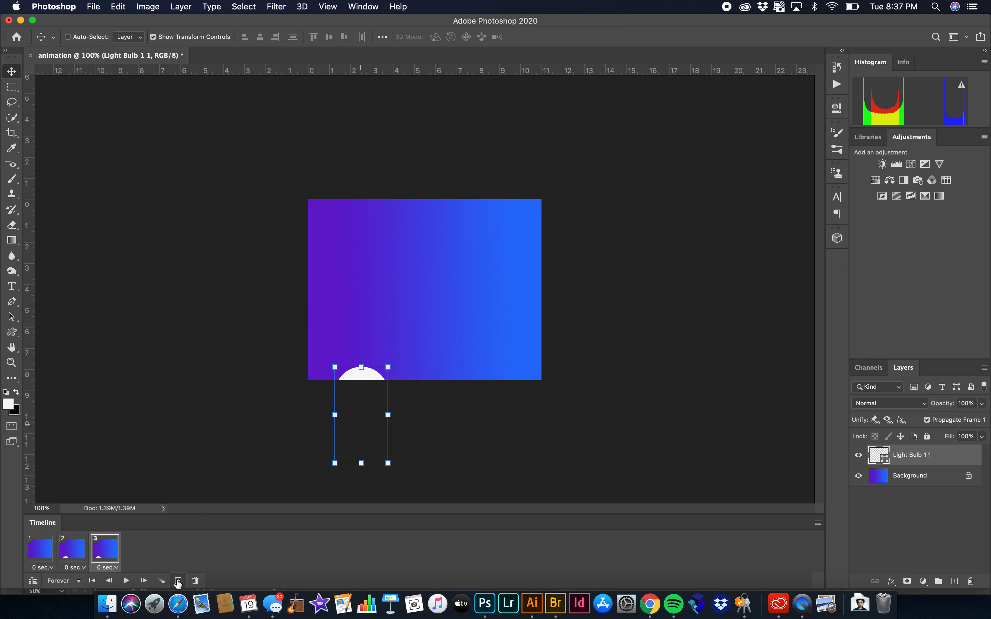
pyautogui.moveTo(357, 396); pyautogui.dragTo(432, 267)
pyautogui.click(179, 581)
pyautogui.click(179, 581)
pyautogui.click(179, 581)
pyautogui.click(178, 581)
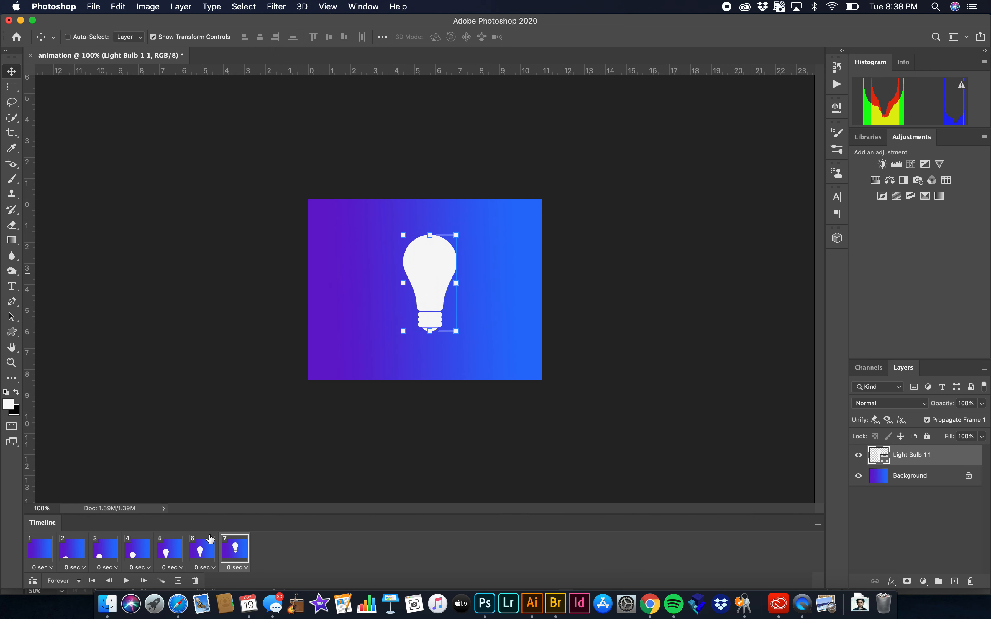
# - Add frames 8 to 10, moving the light bulb diagonally up and right in each until it partly leaves the canvas top
pyautogui.click(178, 582)
pyautogui.moveTo(438, 278); pyautogui.dragTo(454, 251)
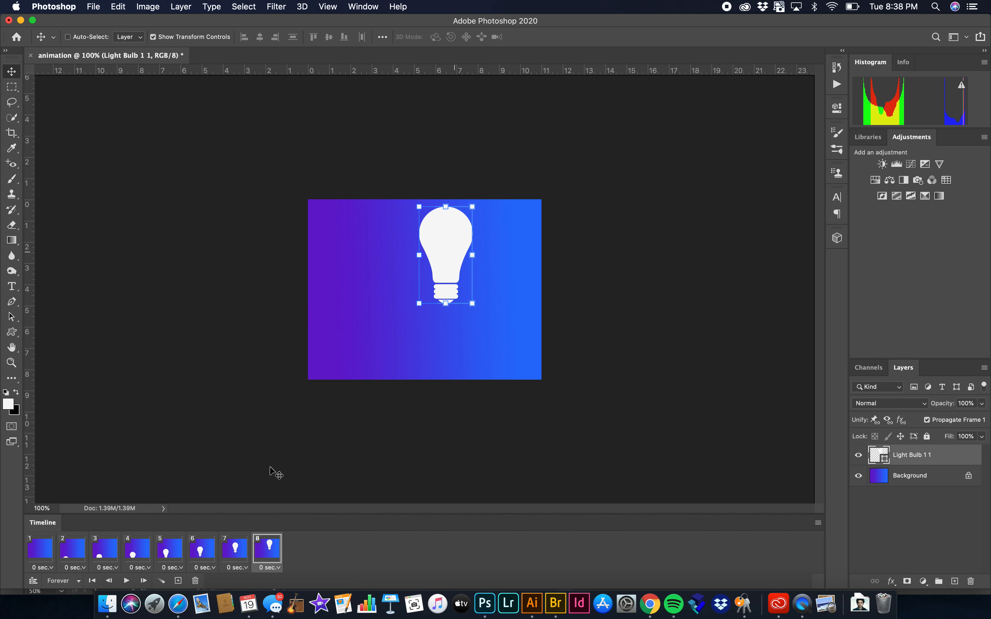
pyautogui.click(178, 580)
pyautogui.moveTo(454, 248); pyautogui.dragTo(469, 222)
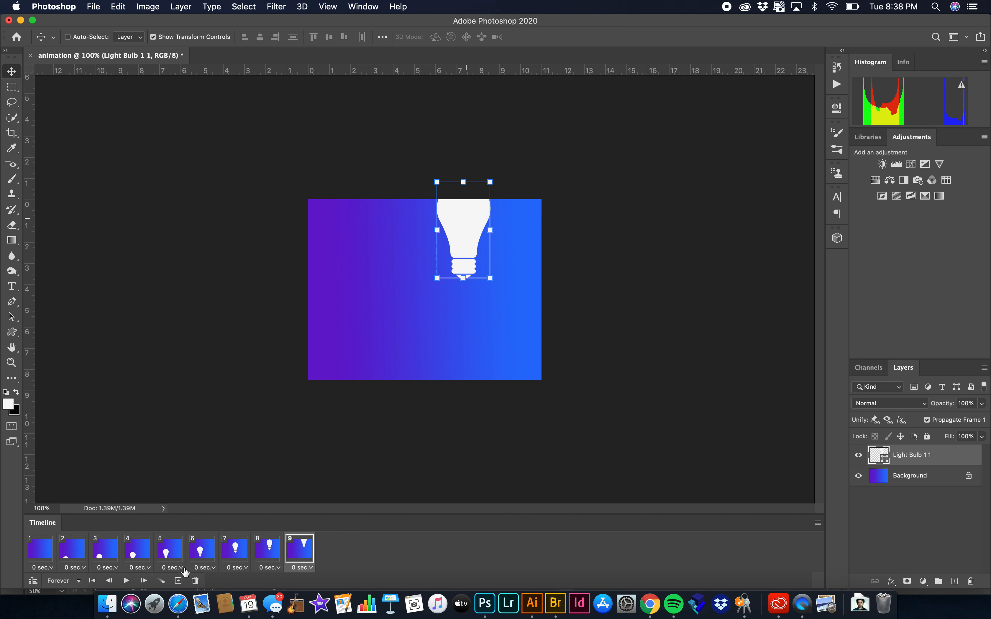
pyautogui.click(178, 580)
pyautogui.moveTo(461, 227); pyautogui.dragTo(488, 192)
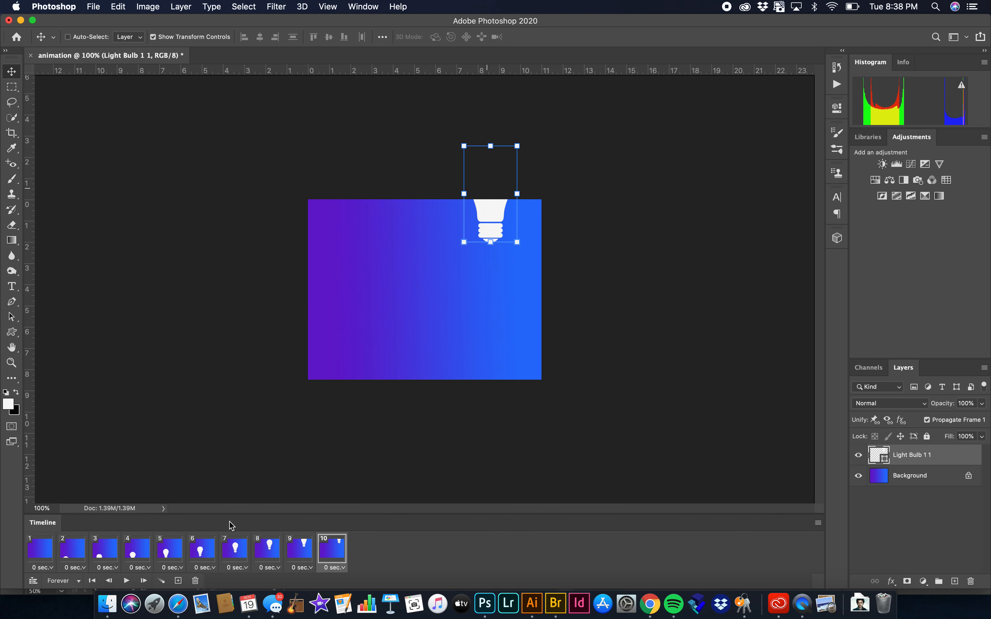
# - Add frames 11 to 13, moving the light bulb farther up and right in each until it is completely outside the canvas
pyautogui.click(178, 580)
pyautogui.moveTo(491, 217); pyautogui.dragTo(505, 197)
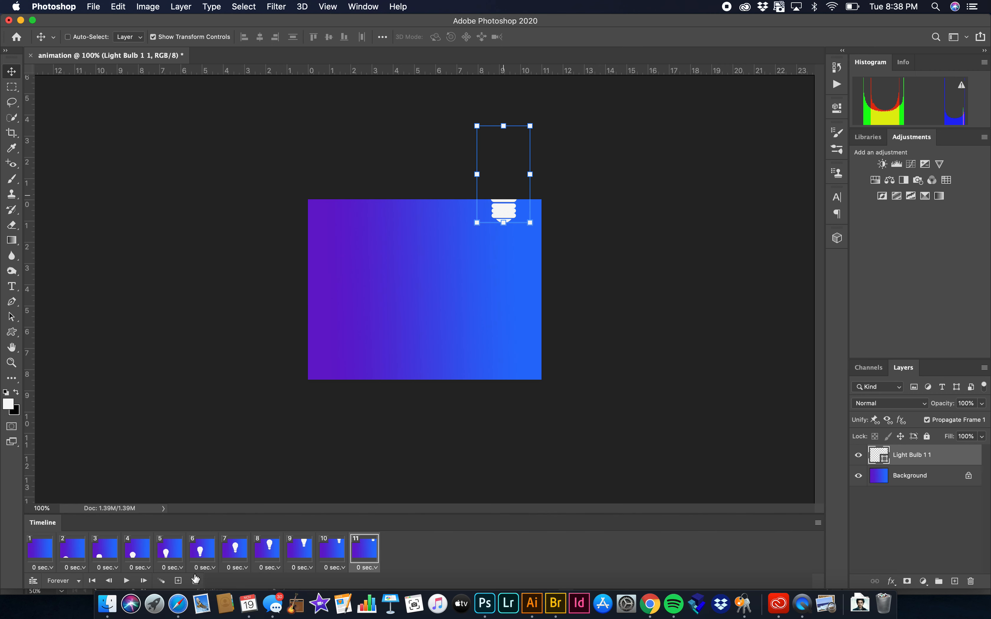
pyautogui.click(178, 580)
pyautogui.moveTo(504, 189); pyautogui.dragTo(516, 153)
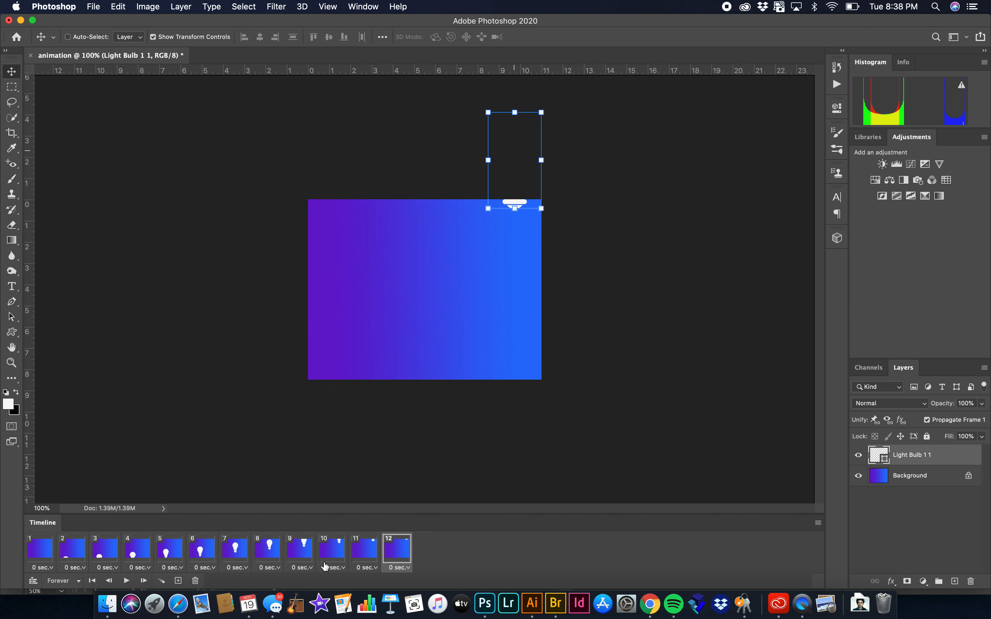
pyautogui.click(178, 580)
pyautogui.moveTo(527, 175); pyautogui.dragTo(531, 167)
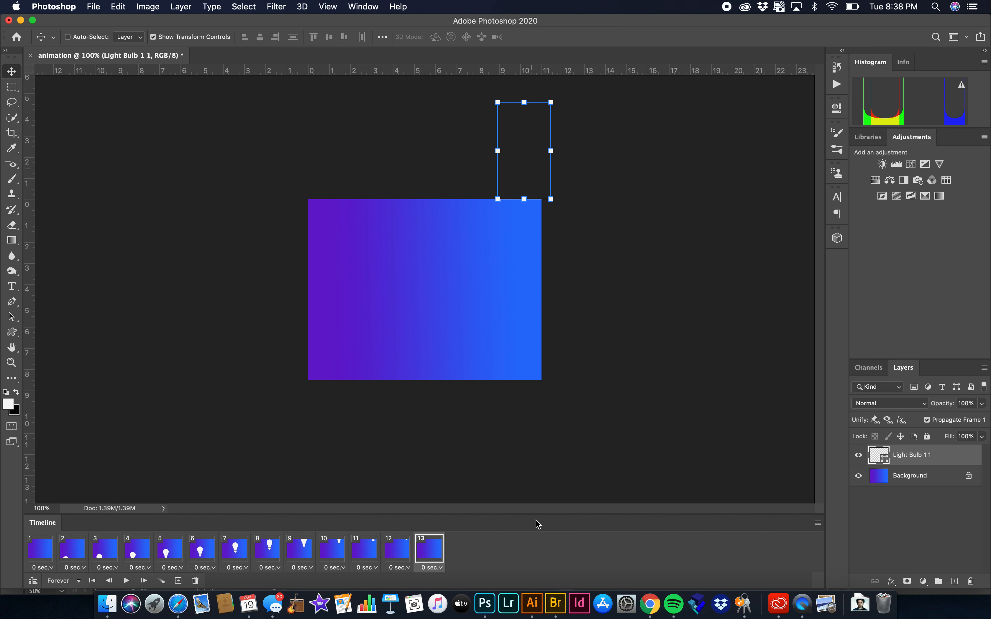
# - Compare the first and last frames, then play the animation from frame 1 and stop it
pyautogui.click(37, 549)
pyautogui.click(419, 549)
pyautogui.click(41, 548)
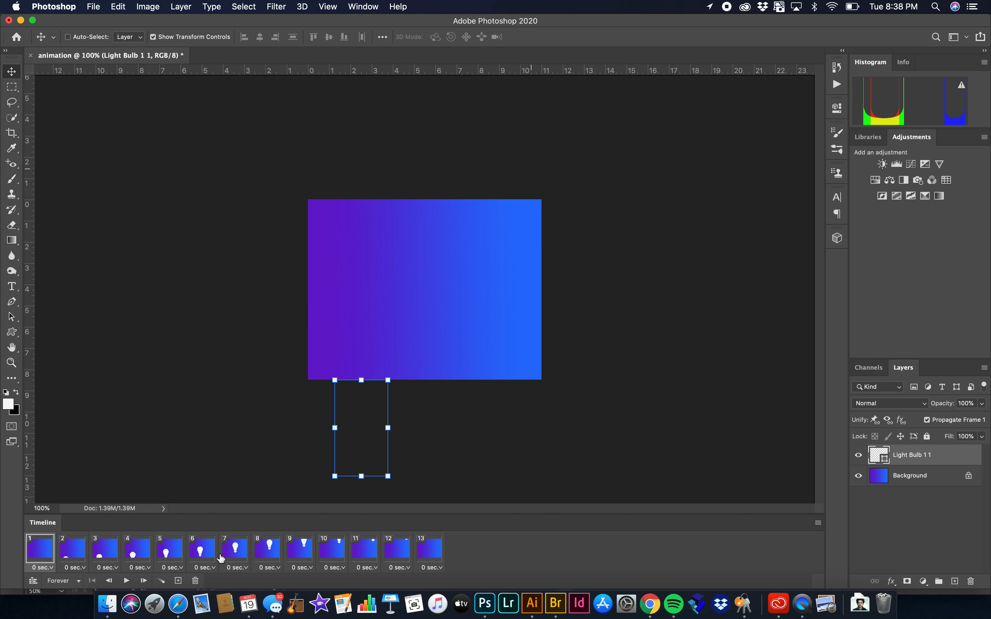
pyautogui.click(127, 581)
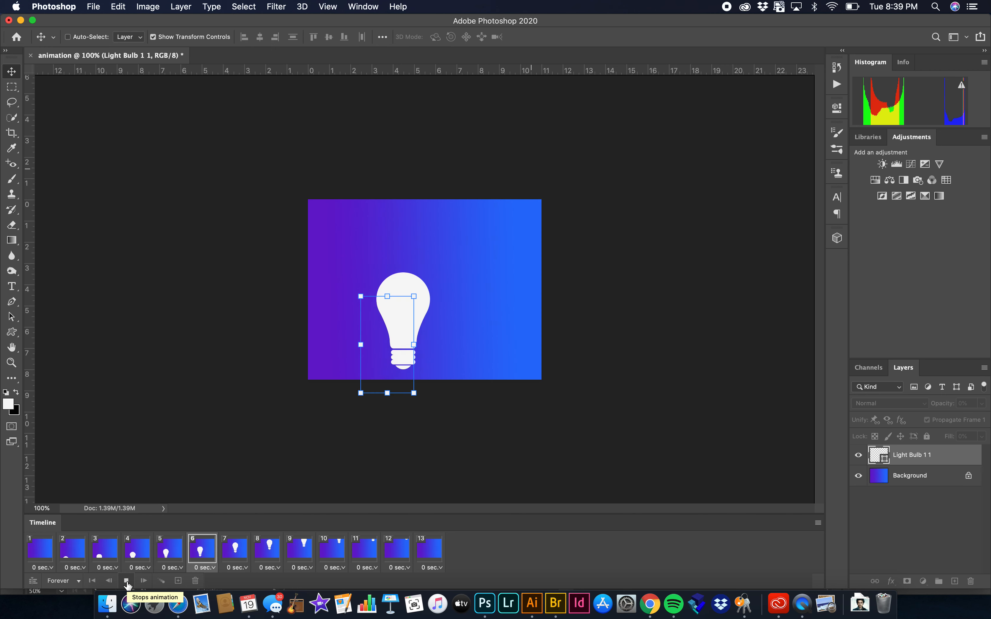
pyautogui.click(126, 581)
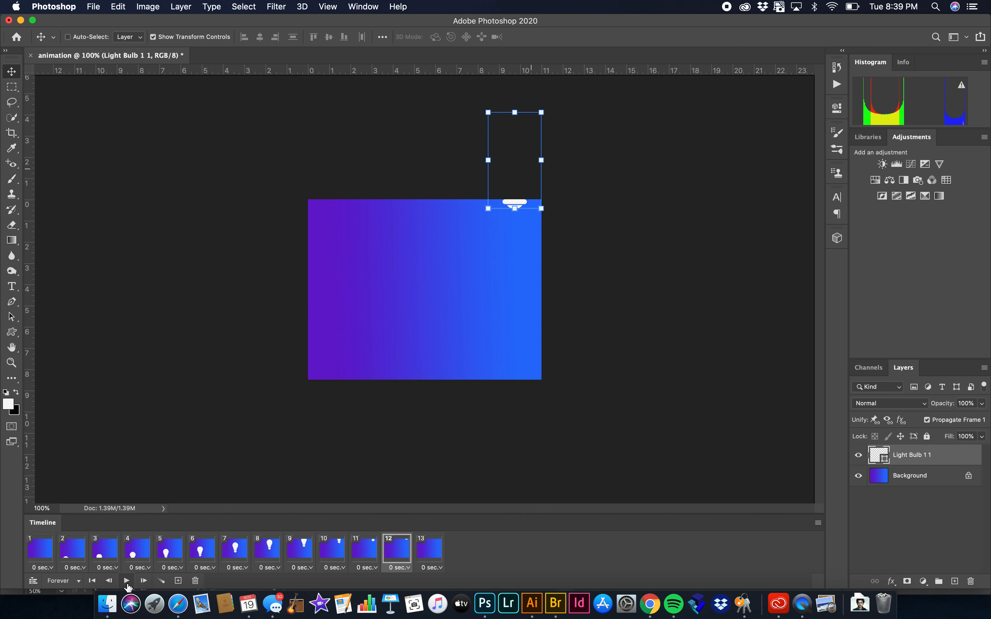
# - Set the delay of frame 1 to 0.2 seconds
pyautogui.click(45, 552)
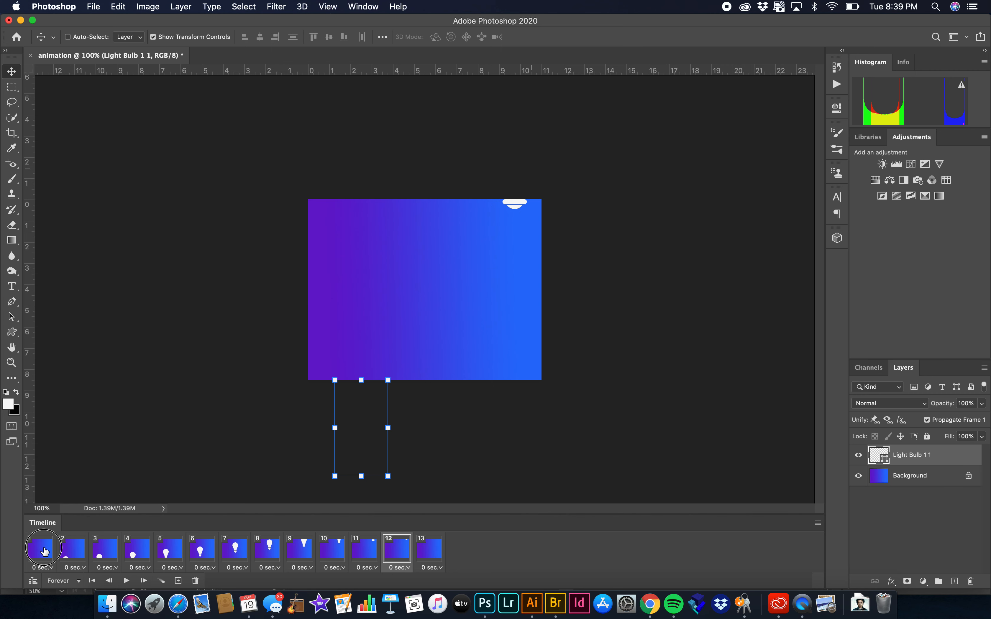
pyautogui.click(42, 568)
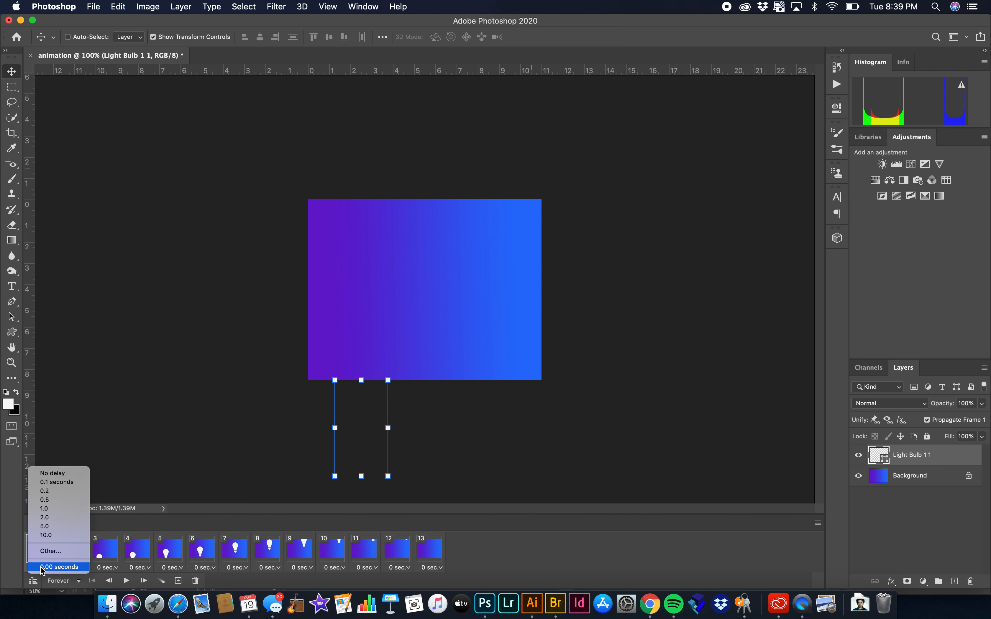
pyautogui.click(53, 493)
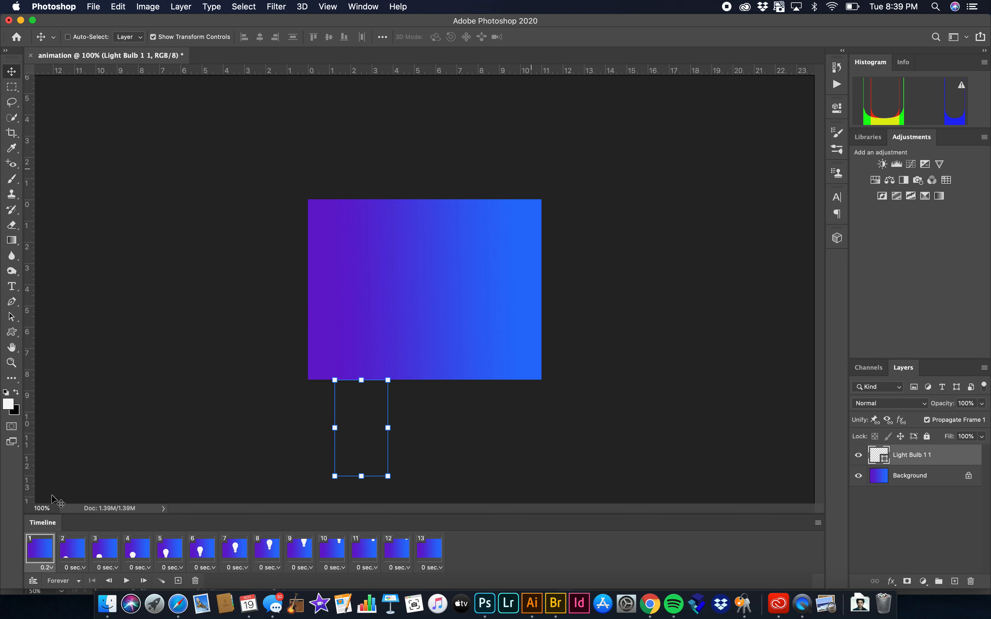
# - Set the delay of all 13 frames to 0.2 seconds, playing and stopping the animation before and after the change
pyautogui.click(126, 582)
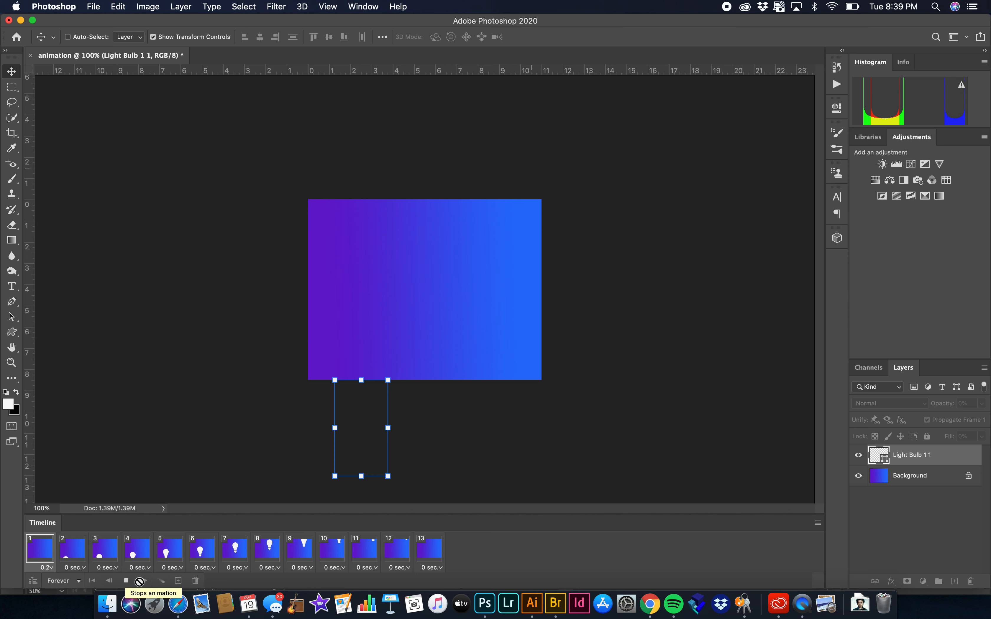
pyautogui.click(123, 581)
pyautogui.click(45, 550)
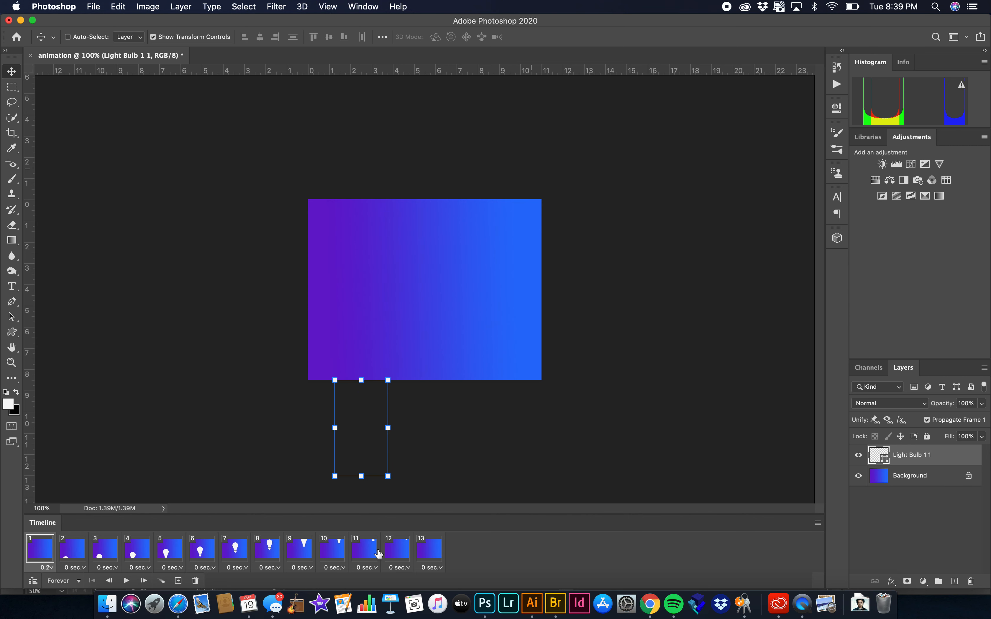
pyautogui.keyDown('shift'); pyautogui.click(428, 552); pyautogui.keyUp('shift')
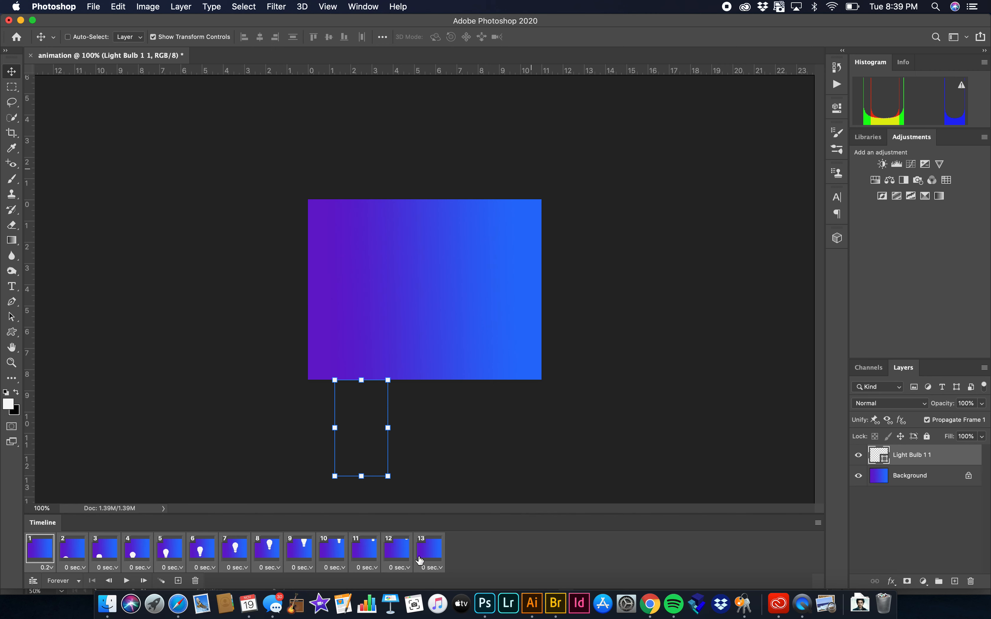
pyautogui.click(400, 569)
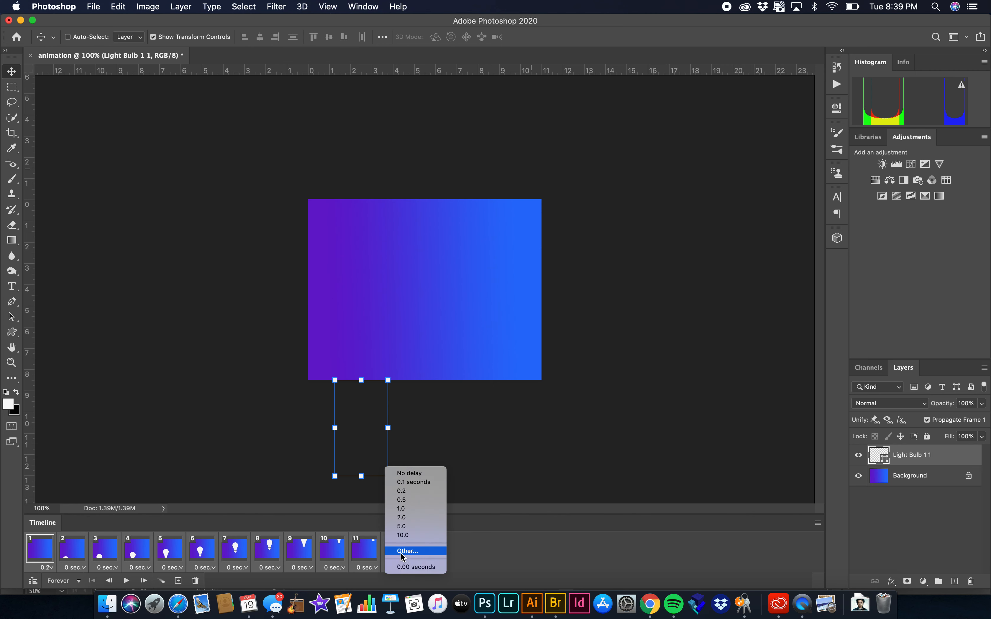
pyautogui.click(408, 492)
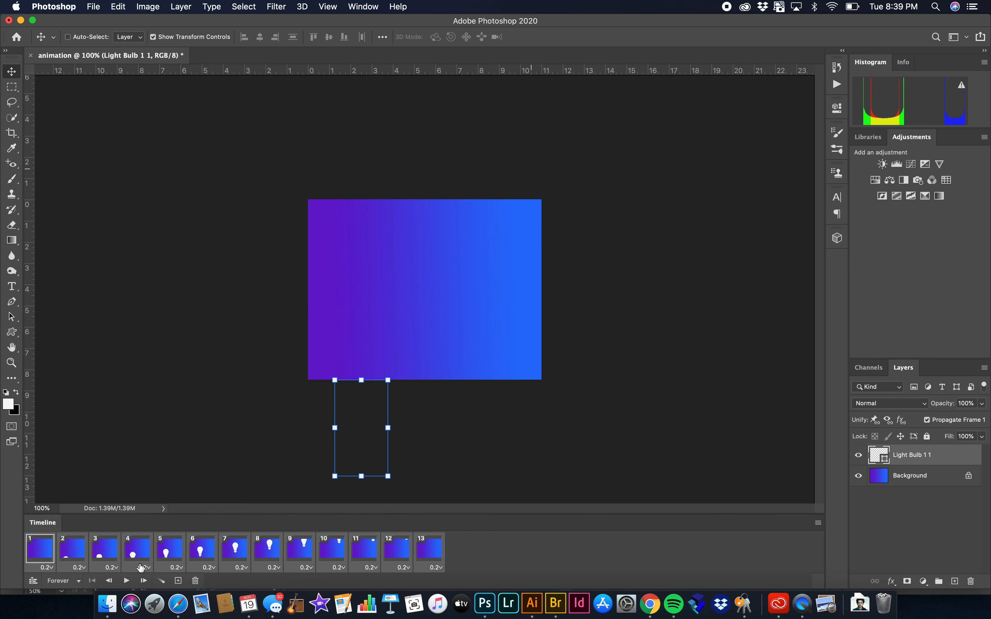
pyautogui.click(127, 581)
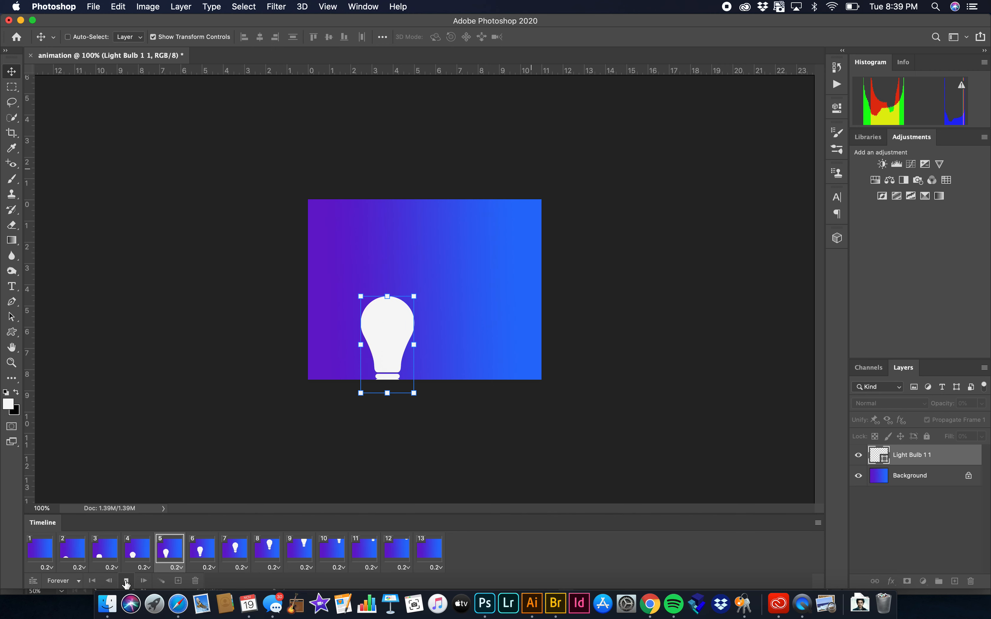
pyautogui.click(131, 578)
# - Set all 13 frames to No delay, then play the animation and stop it
pyautogui.click(427, 555)
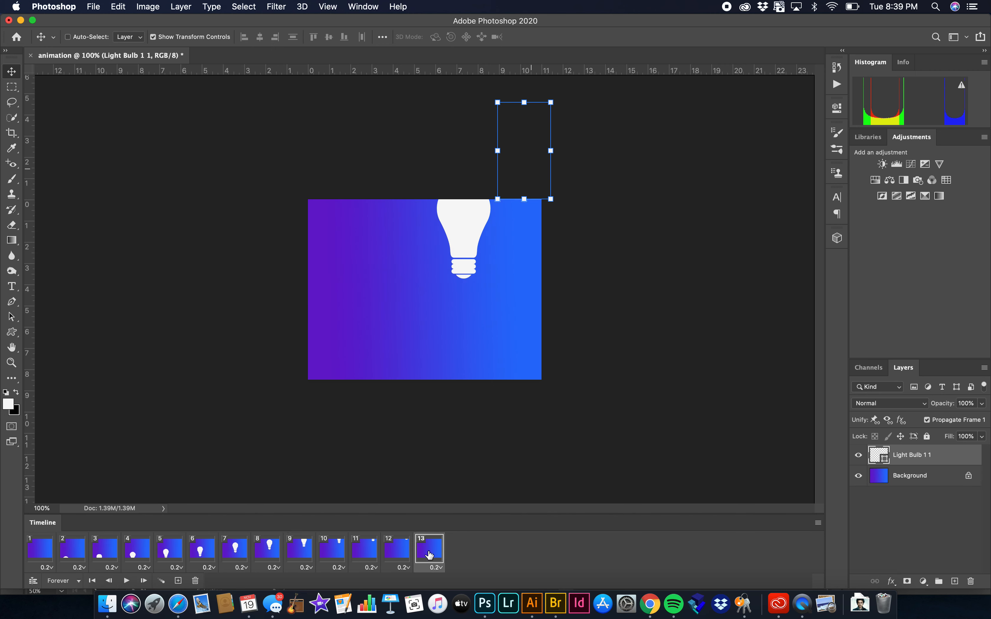
pyautogui.keyDown('shift'); pyautogui.click(45, 548); pyautogui.keyUp('shift')
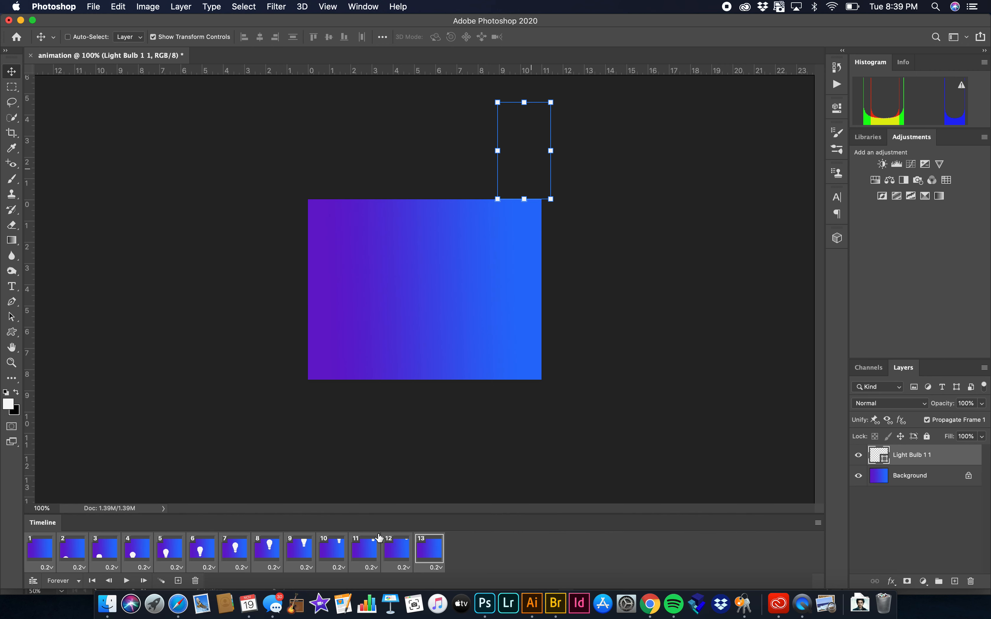
pyautogui.click(112, 568)
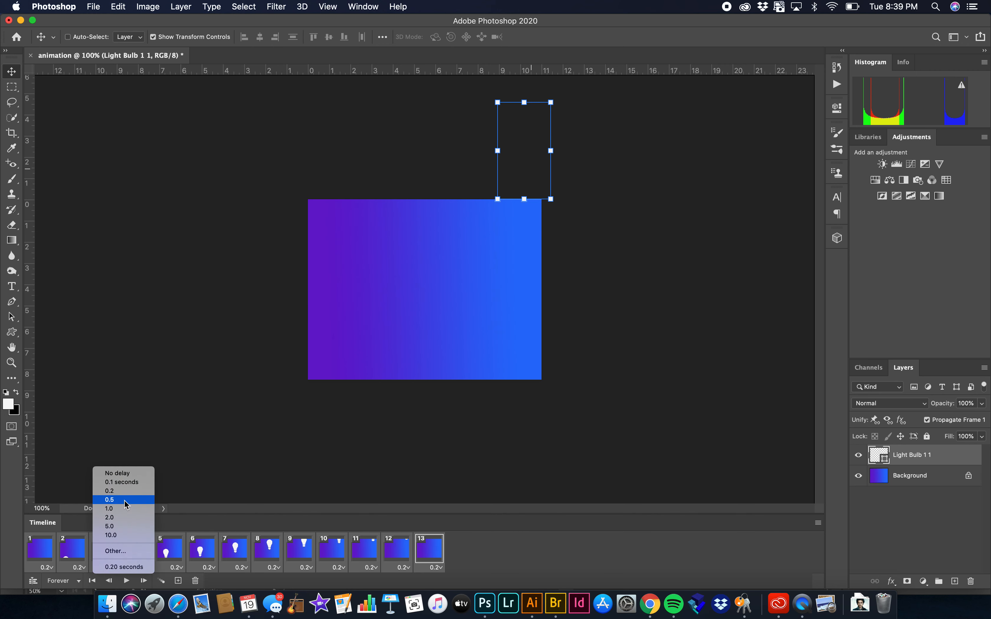
pyautogui.click(122, 475)
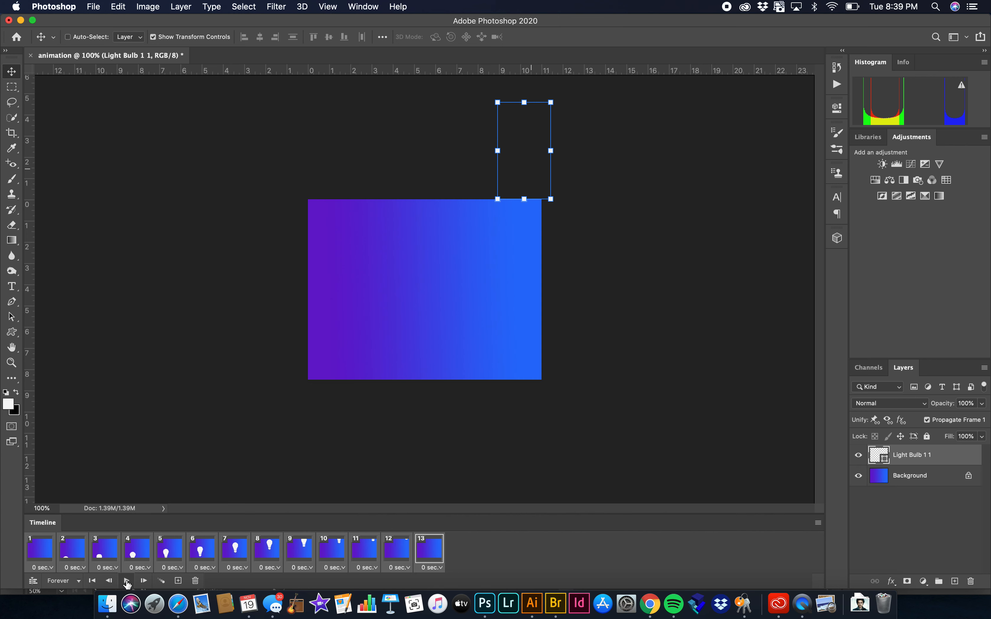
pyautogui.click(126, 581)
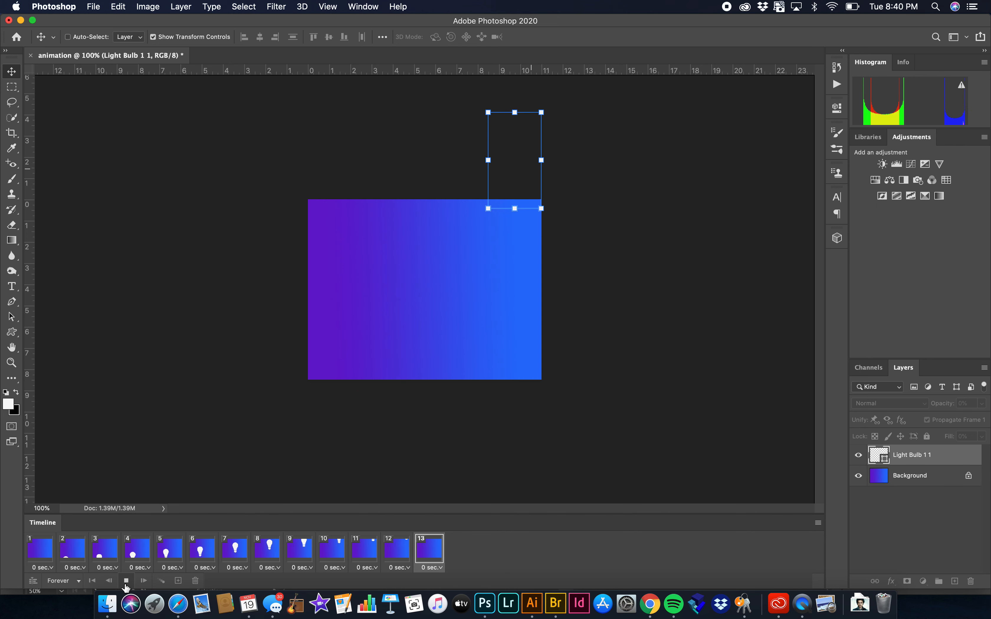
pyautogui.click(126, 581)
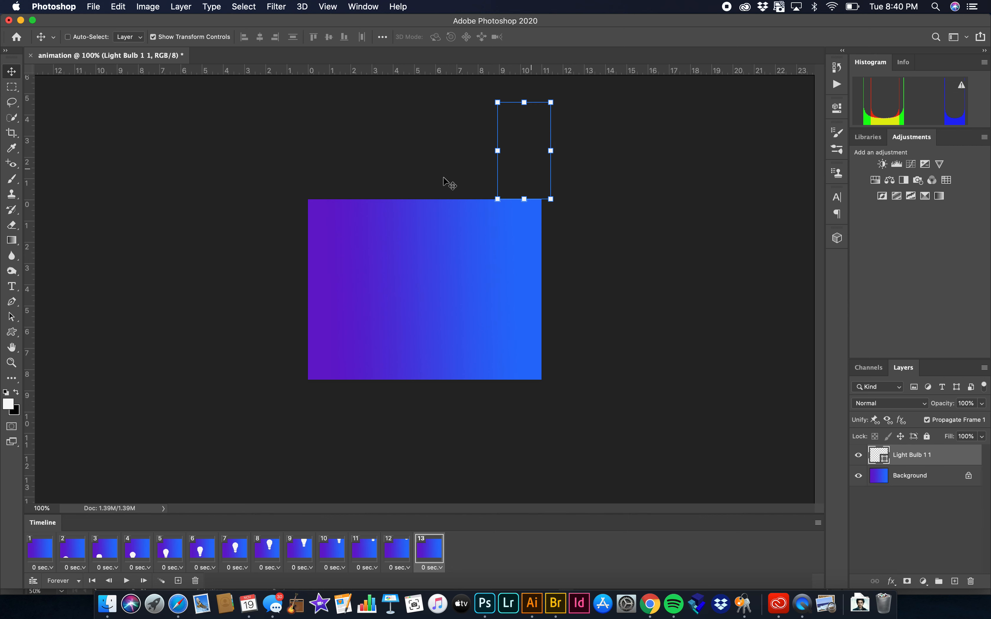
# - Draw a butterfly custom shape about 281 px wide and 246 px high, slightly left of the canvas centre
pyautogui.click(12, 334)
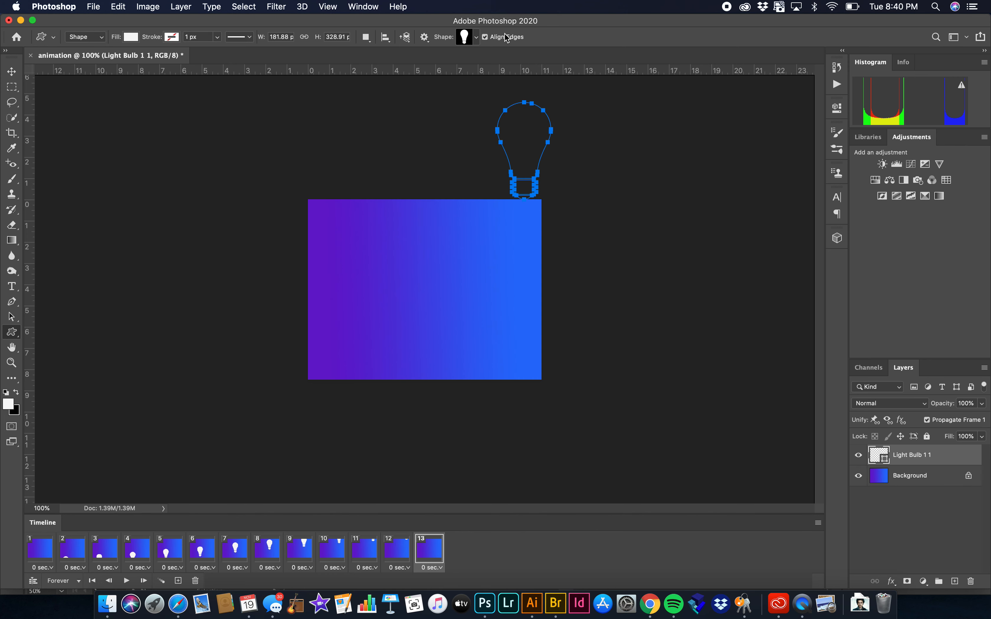
pyautogui.click(476, 39)
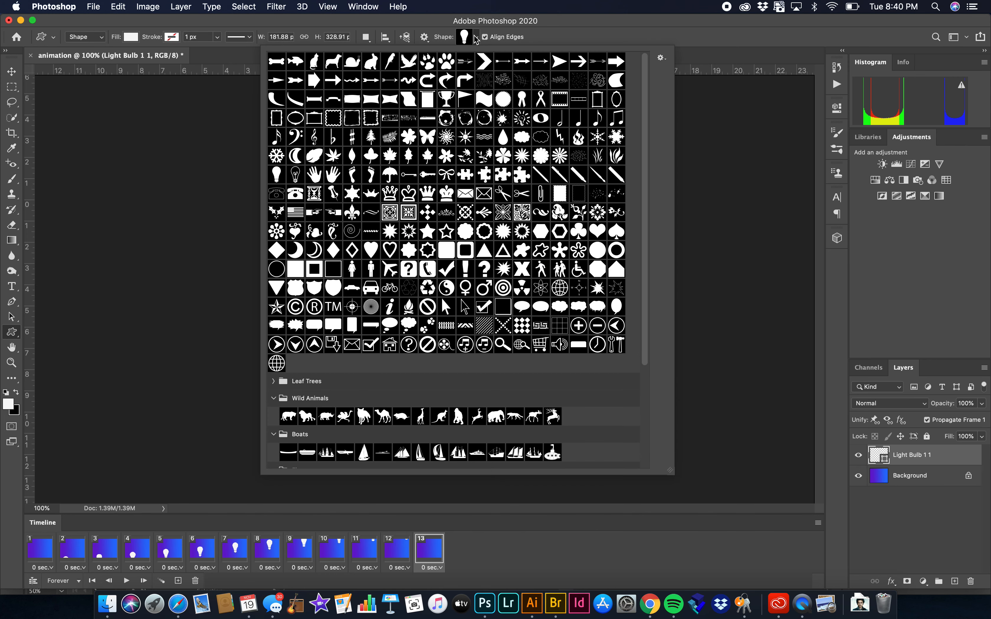
pyautogui.click(428, 138)
pyautogui.click(687, 233)
pyautogui.click(697, 233)
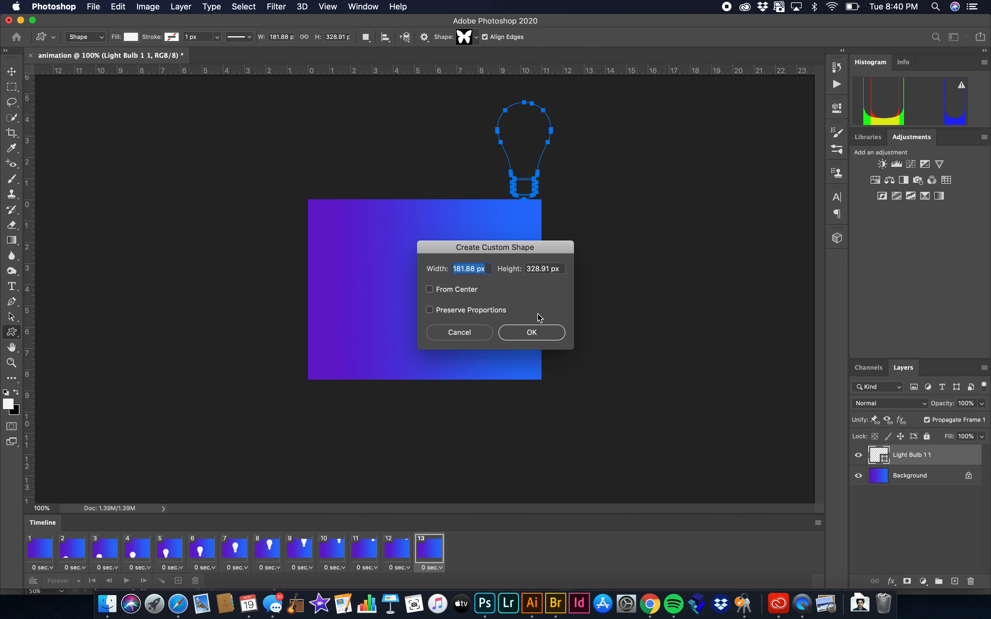
pyautogui.click(469, 334)
pyautogui.moveTo(361, 245); pyautogui.dragTo(445, 317)
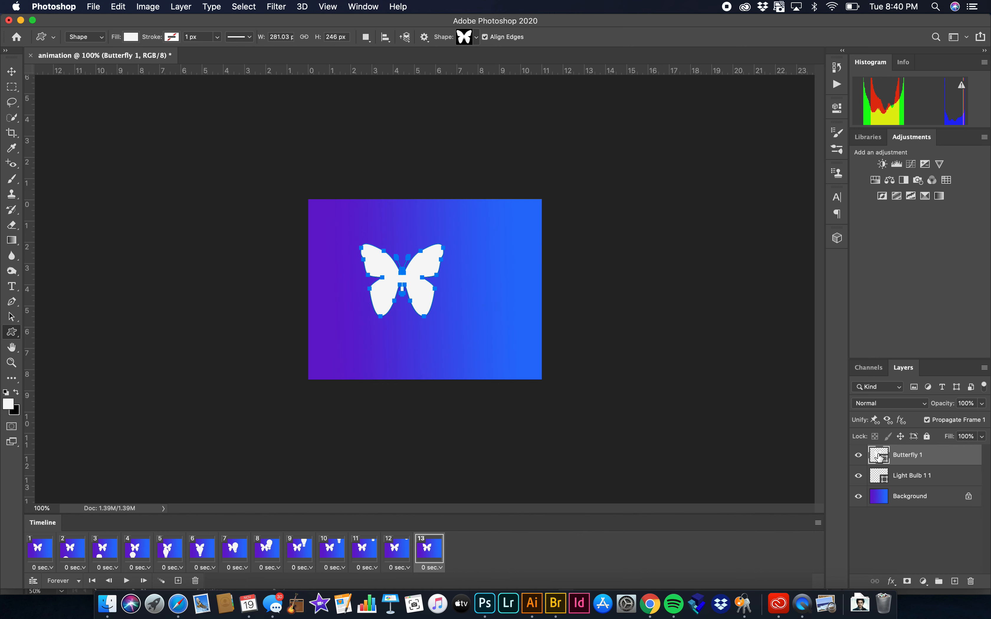
# - Change the butterfly's fill to bright yellow, e4fe04
pyautogui.doubleClick(884, 462)
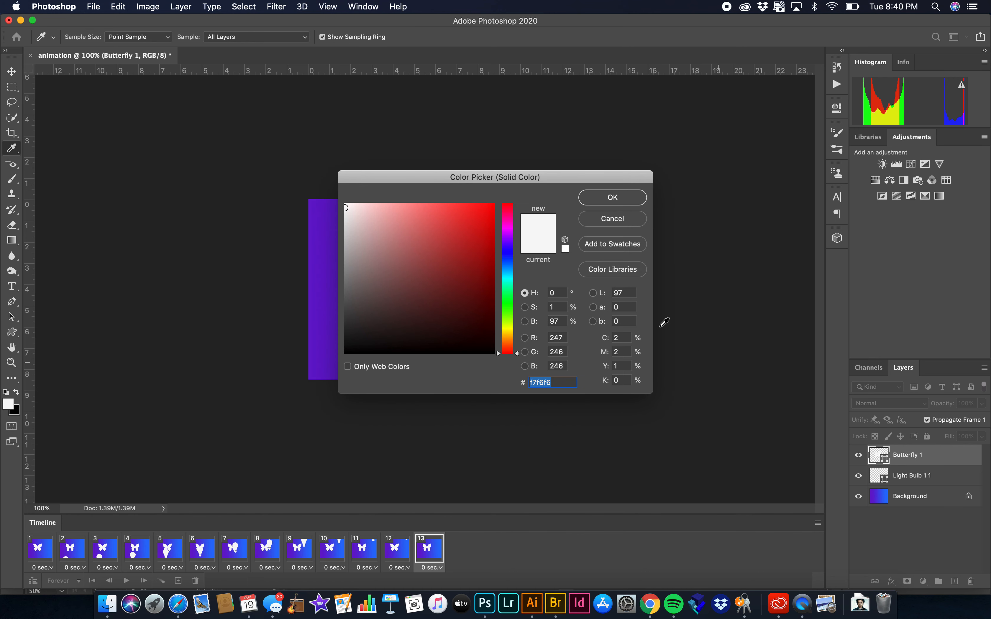
pyautogui.moveTo(479, 175); pyautogui.dragTo(543, 159)
pyautogui.click(571, 309)
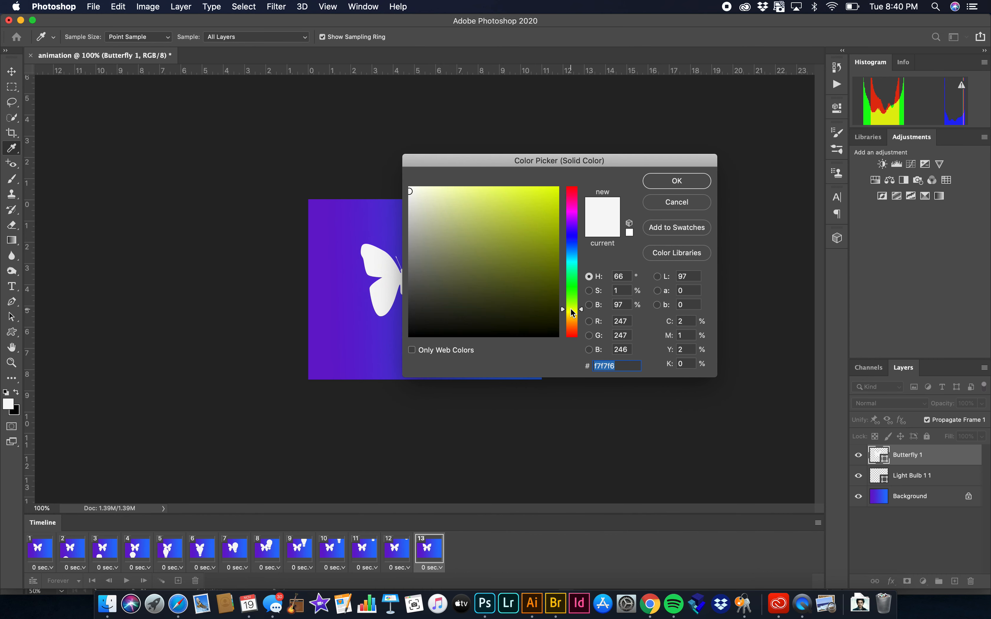
pyautogui.click(556, 188)
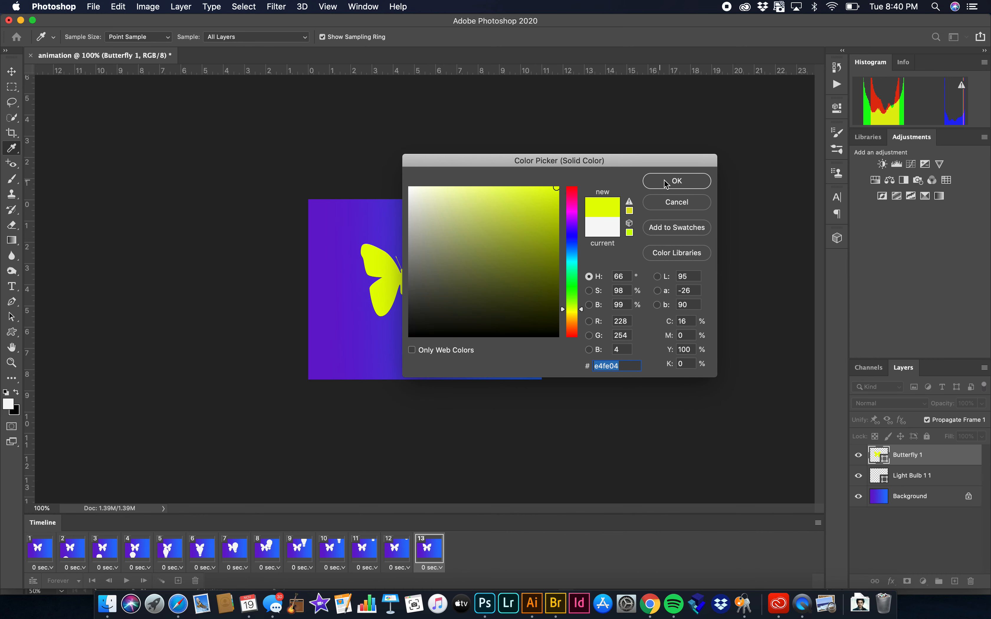
pyautogui.click(676, 181)
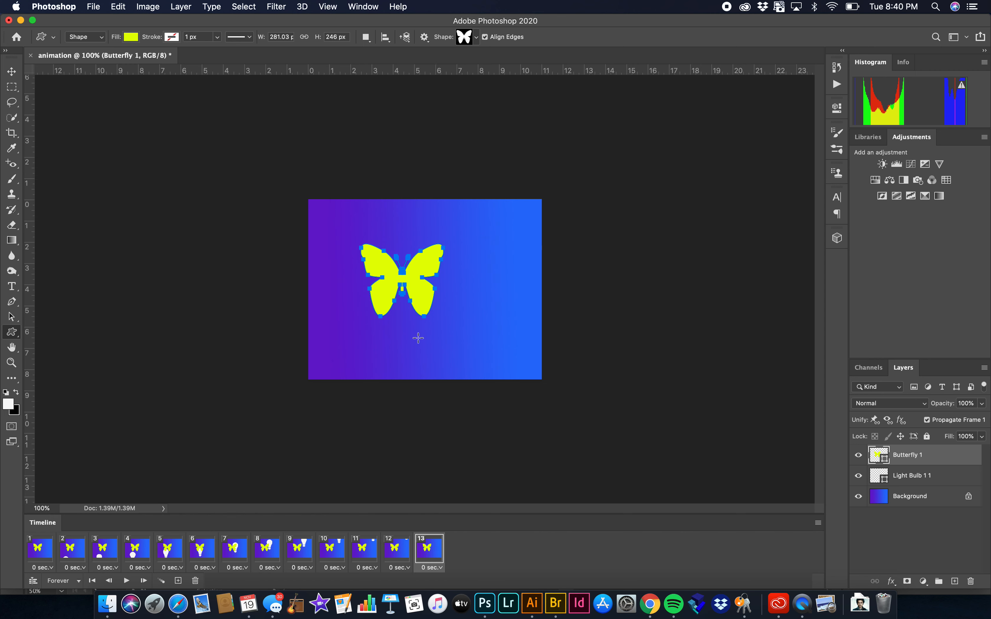
# - In frame 13, move the butterfly left and slightly down until it is completely outside the canvas
pyautogui.click(17, 73)
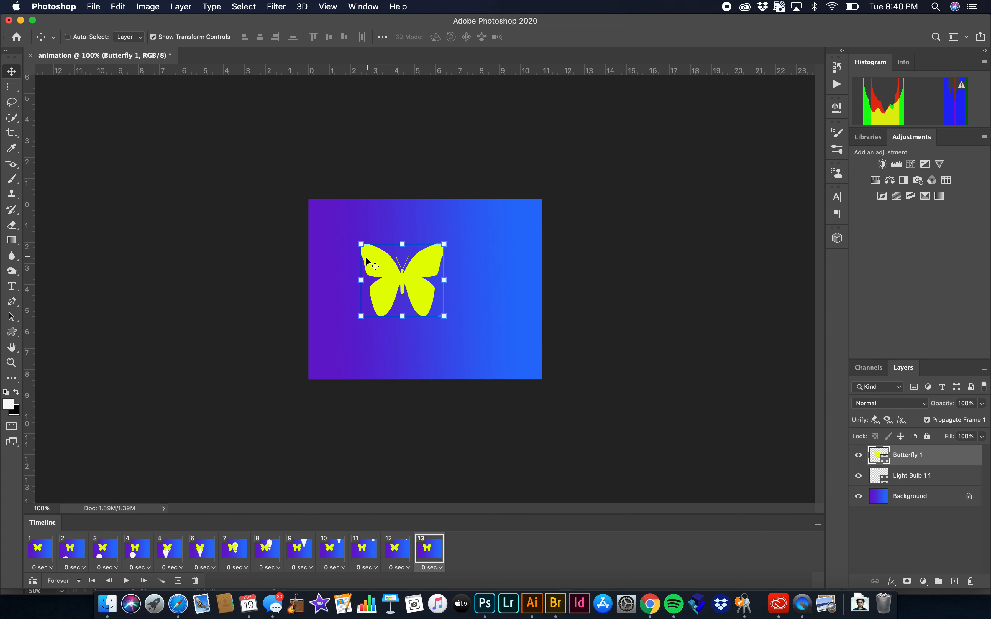
pyautogui.click(378, 278)
pyautogui.moveTo(377, 278); pyautogui.dragTo(242, 322)
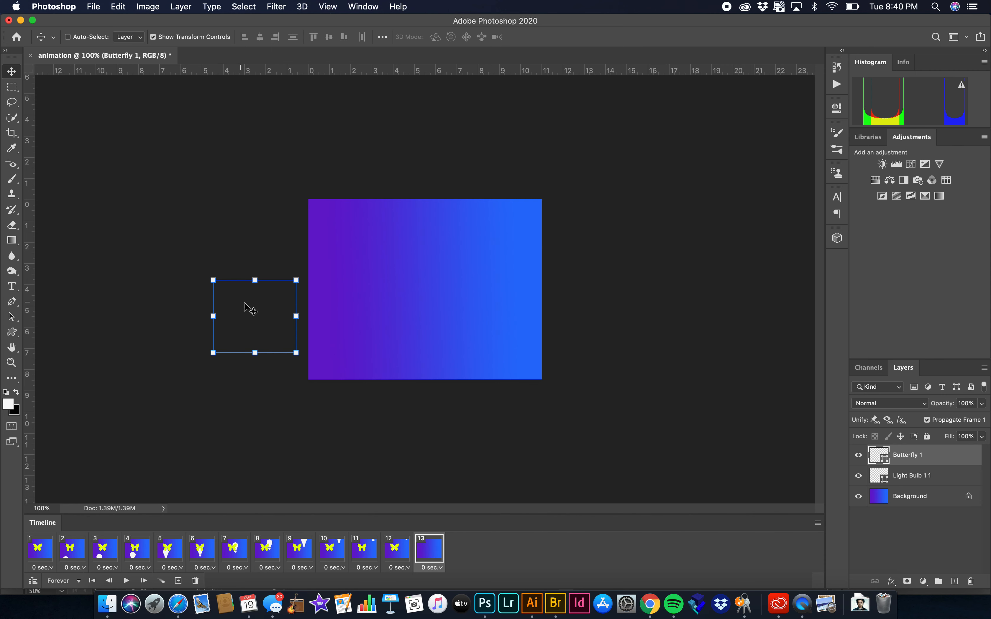
# - Go through frames 1 to 13 to check where the butterfly appears in each
pyautogui.click(46, 552)
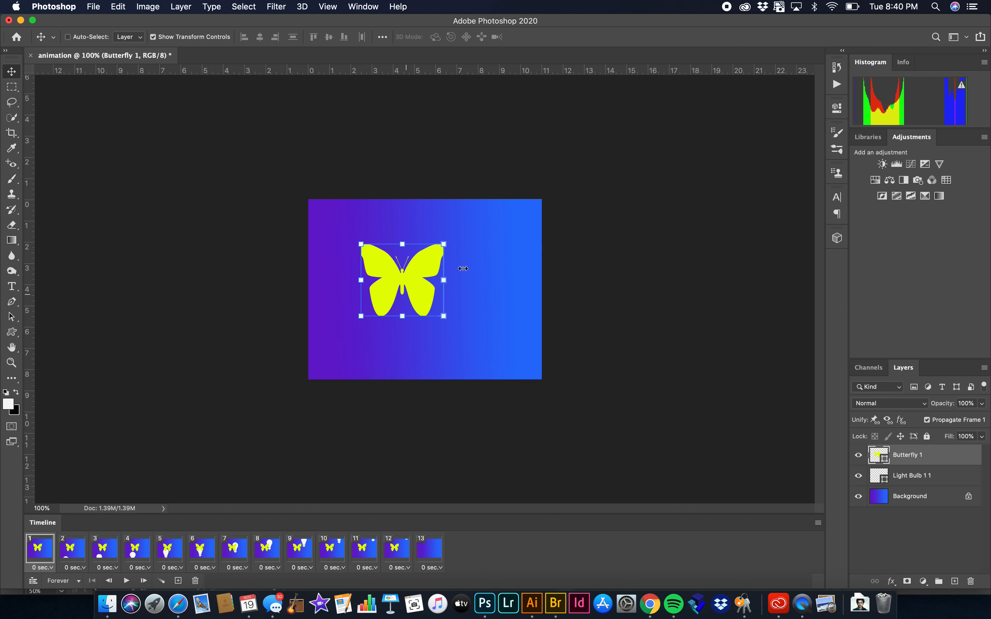
pyautogui.click(137, 551)
pyautogui.click(169, 552)
pyautogui.click(216, 552)
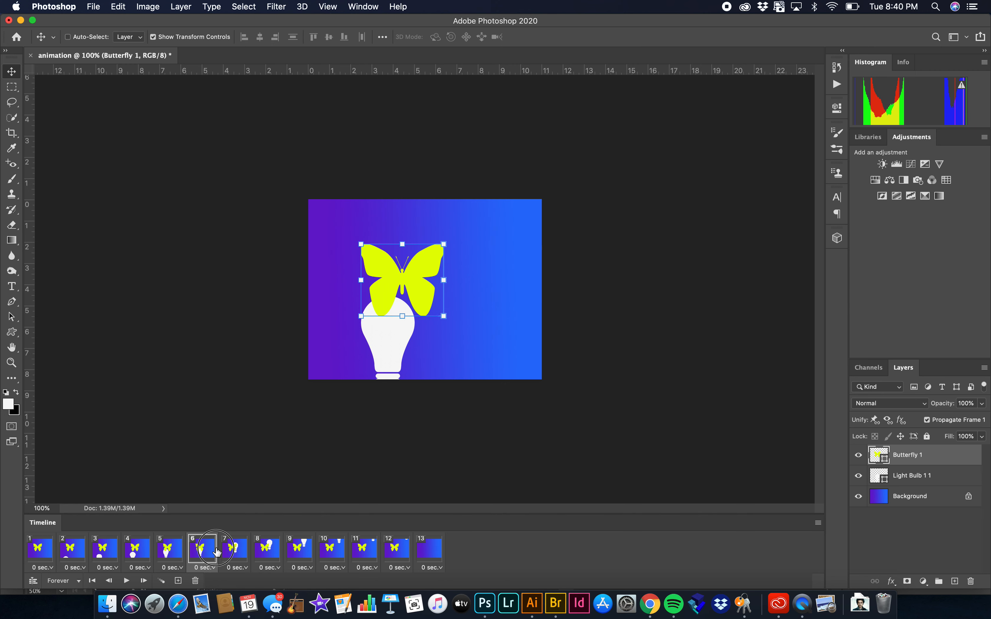
pyautogui.click(223, 553)
pyautogui.click(279, 547)
pyautogui.click(344, 550)
pyautogui.click(395, 555)
pyautogui.click(435, 555)
pyautogui.click(399, 557)
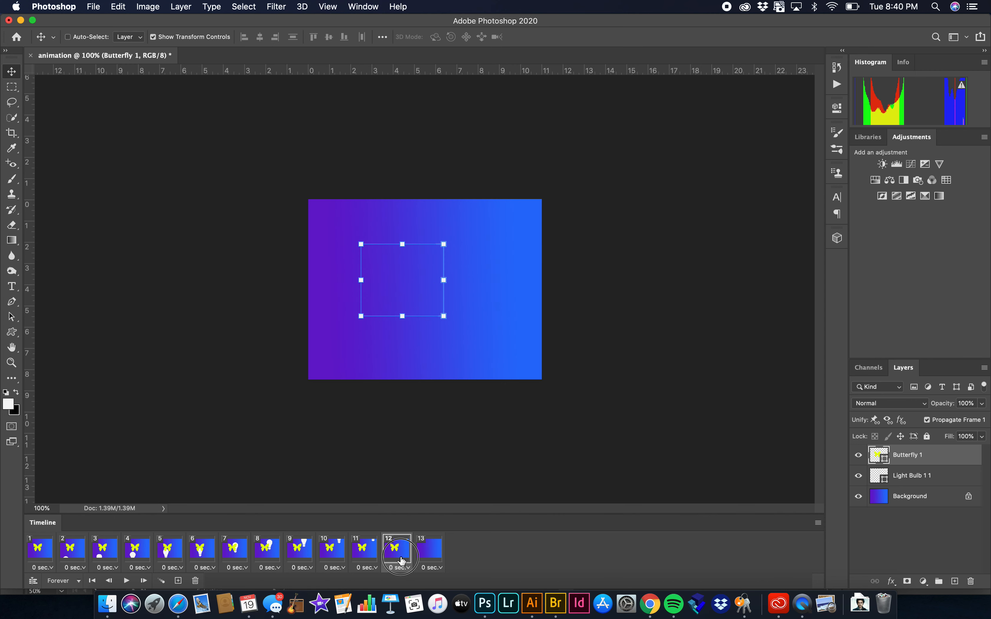
pyautogui.click(426, 555)
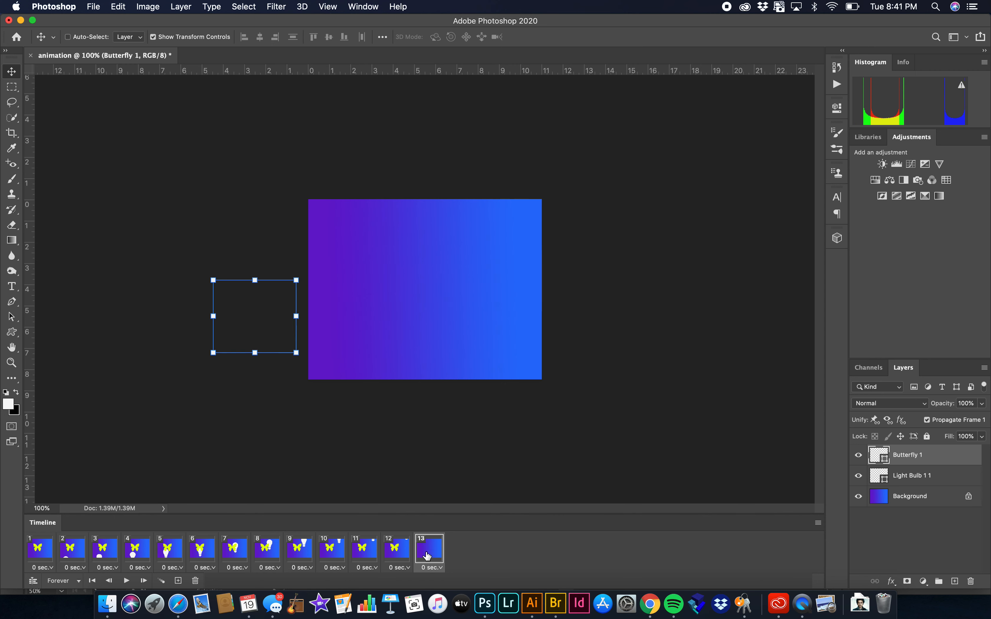
# - Hide the Butterfly 1 layer in frames 1 to 12, compare the frames, and return to frame 13
pyautogui.click(392, 548)
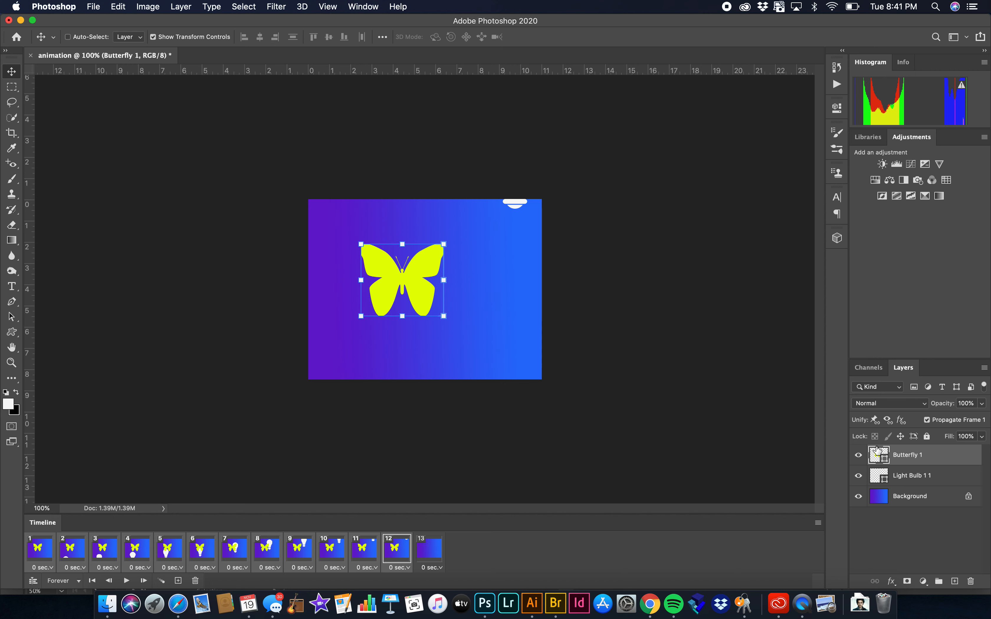
pyautogui.click(858, 456)
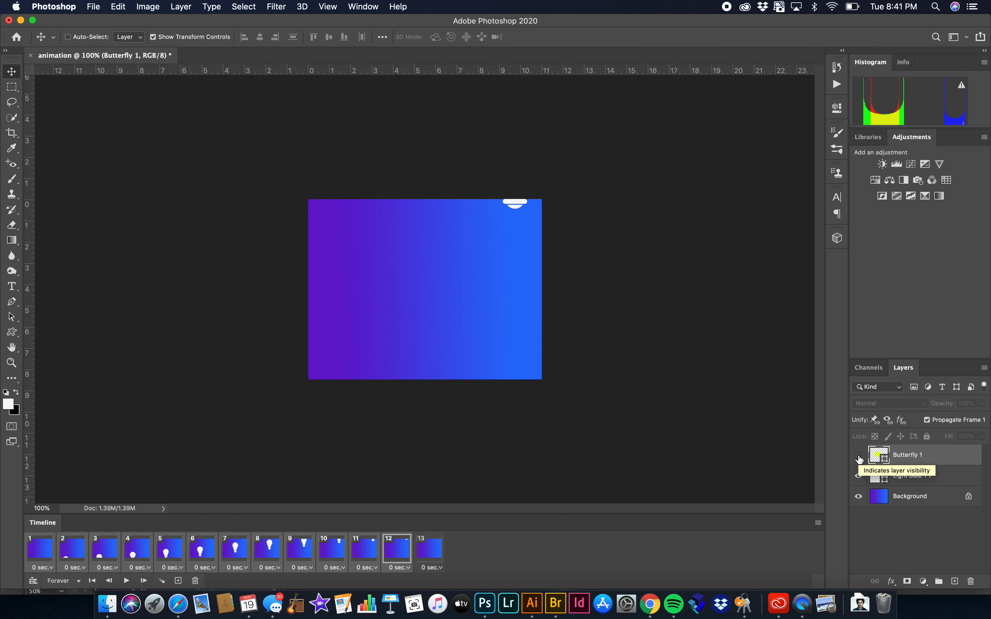
pyautogui.click(44, 556)
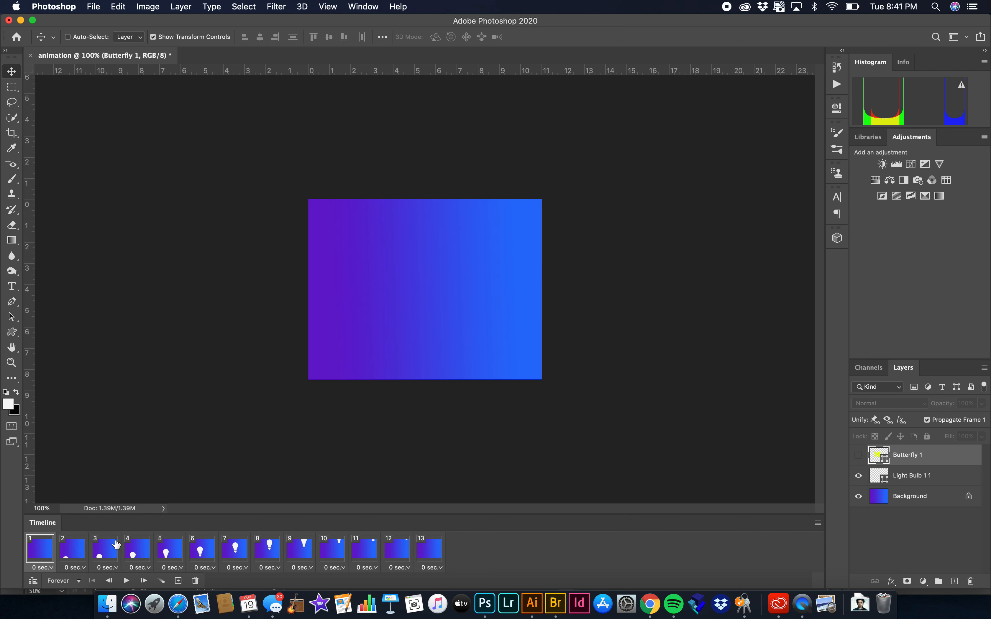
pyautogui.click(432, 554)
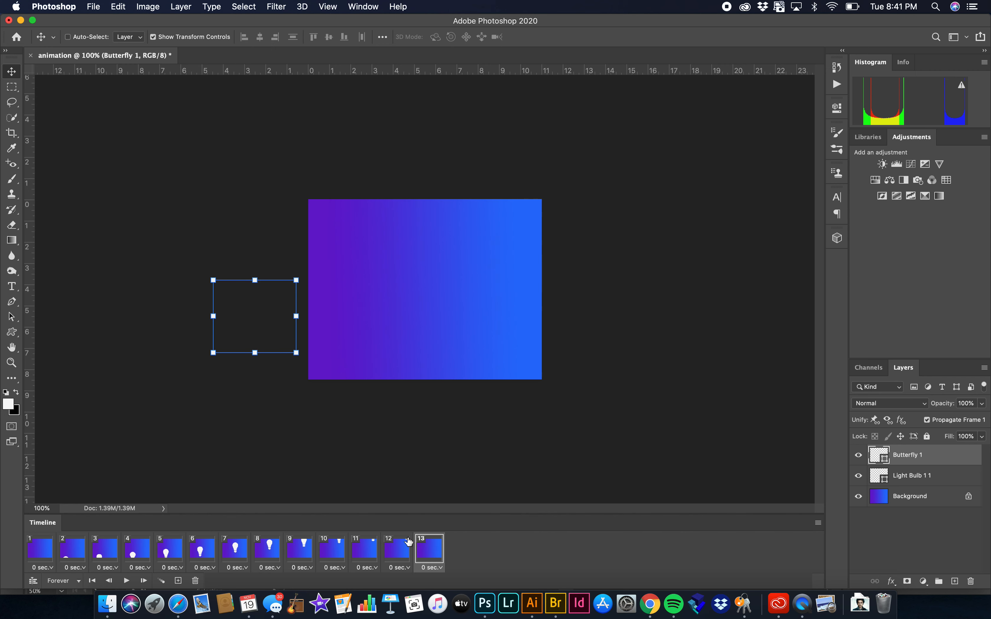
pyautogui.click(396, 553)
pyautogui.click(368, 554)
pyautogui.click(386, 555)
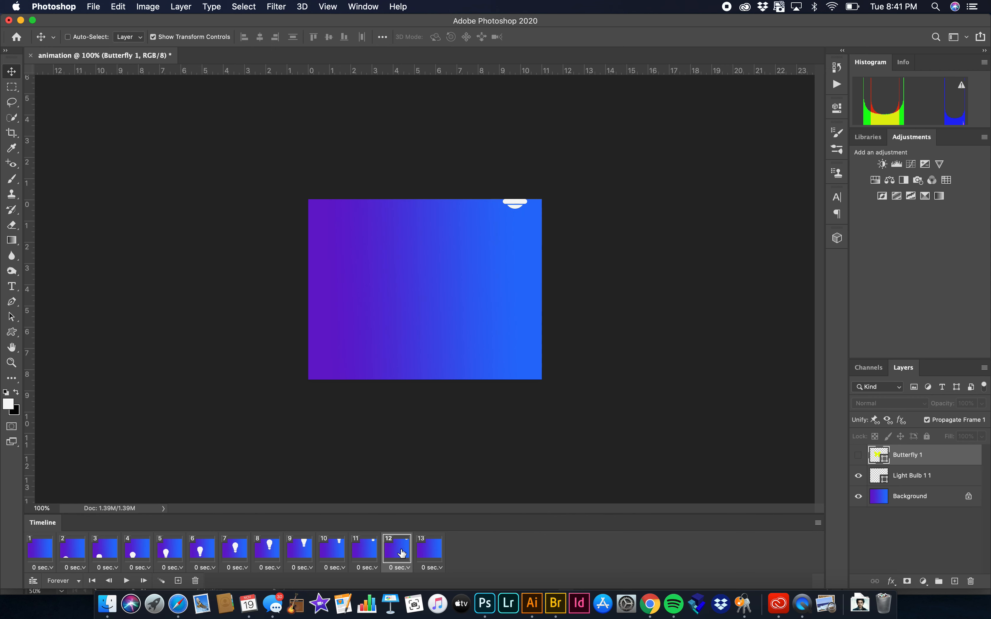
pyautogui.click(430, 550)
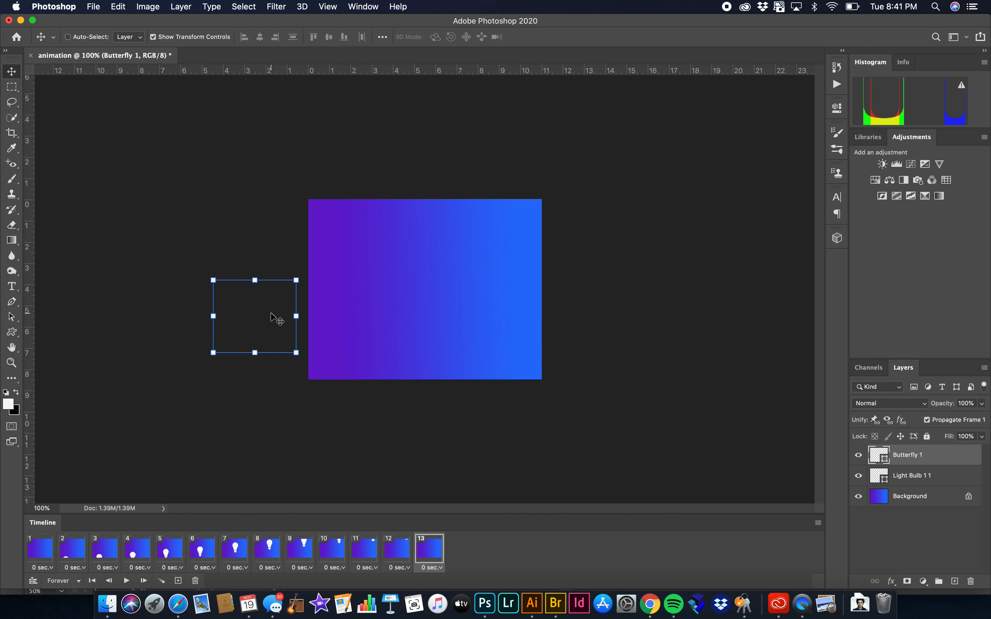
# - Add frames 14 to 17, moving the butterfly onto the canvas from its left edge in small steps
pyautogui.click(179, 581)
pyautogui.click(258, 315)
pyautogui.moveTo(258, 315); pyautogui.dragTo(388, 266)
pyautogui.click(177, 581)
pyautogui.click(179, 580)
pyautogui.click(178, 580)
# - Add frames 18 to 22, moving the butterfly right with alternating down and up shifts until it reaches the canvas centre
pyautogui.click(178, 581)
pyautogui.click(178, 580)
pyautogui.click(178, 580)
pyautogui.moveTo(402, 281); pyautogui.dragTo(440, 307)
pyautogui.click(179, 581)
pyautogui.click(179, 580)
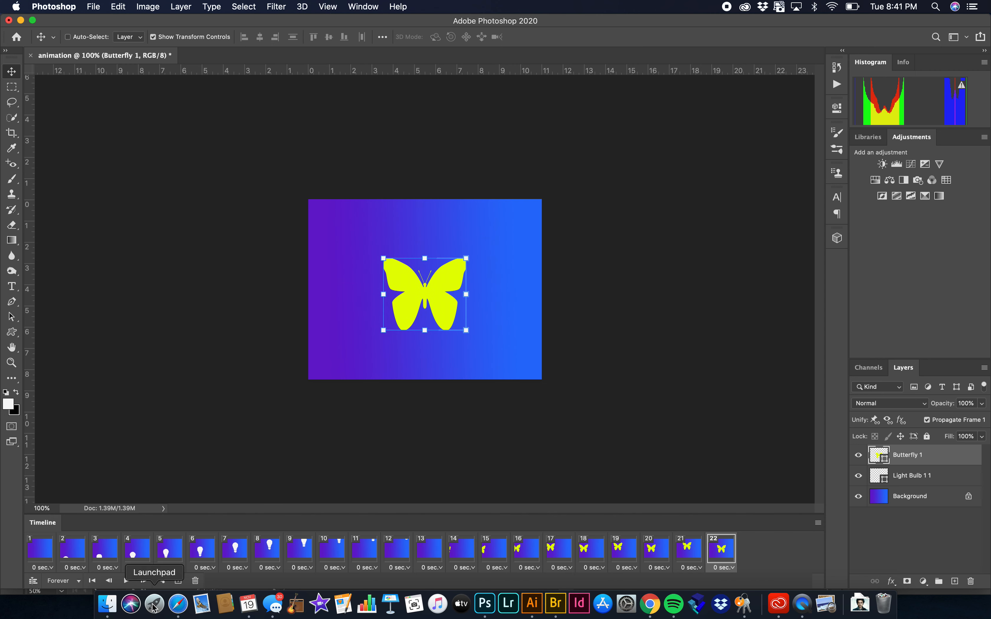
# - Add frames 23 to 26, moving the butterfly right with alternating up and down shifts until its wing crosses the canvas's right edge
pyautogui.click(178, 581)
pyautogui.moveTo(441, 318); pyautogui.dragTo(494, 291)
pyautogui.click(178, 581)
pyautogui.click(178, 581)
pyautogui.click(179, 581)
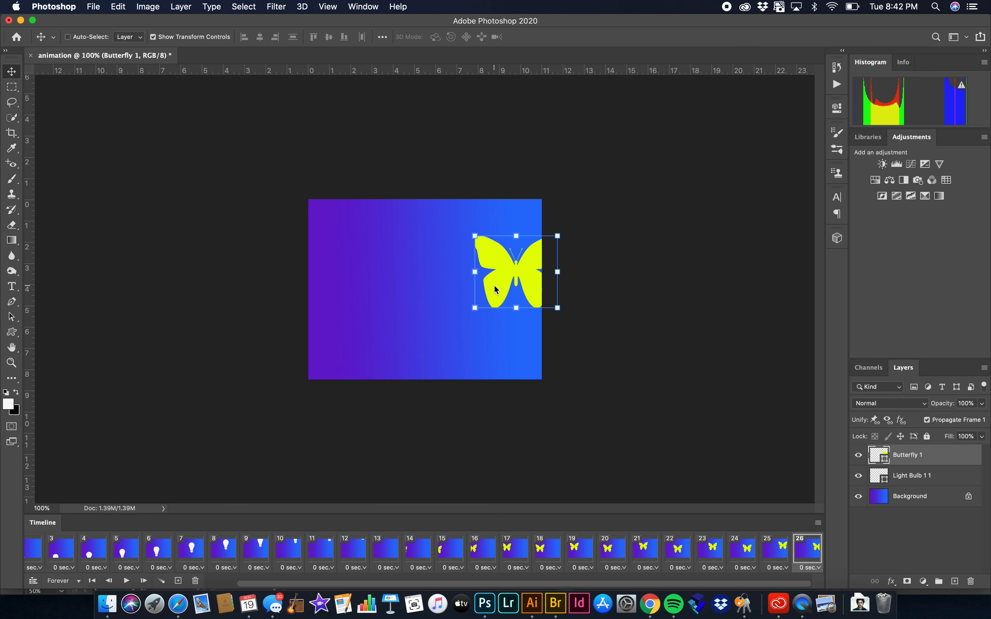
# - Add frames 27 to 30, moving the butterfly up, down and up until it is completely off the canvas's right edge
pyautogui.click(178, 581)
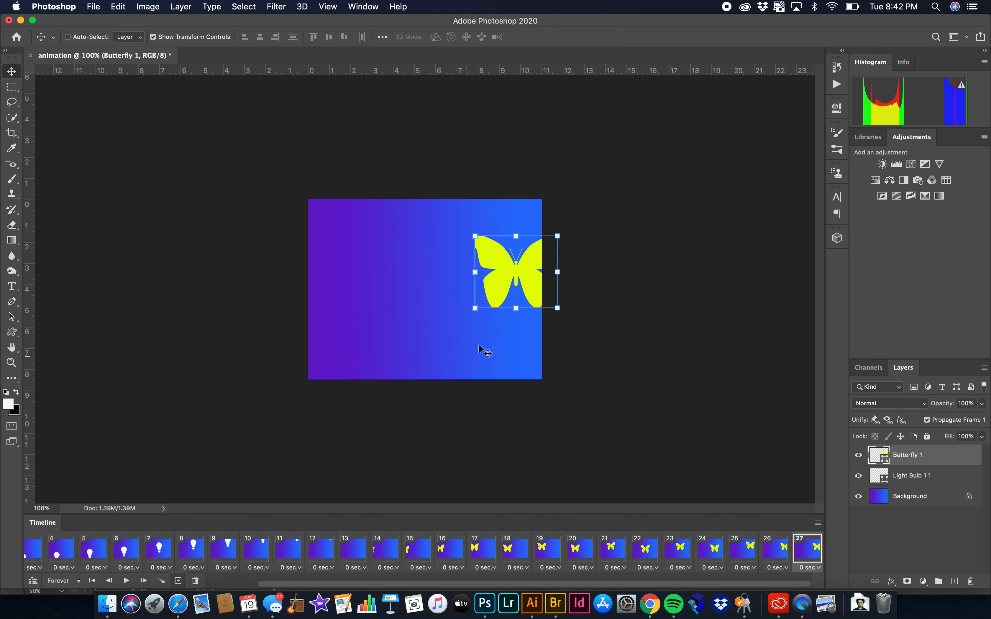
pyautogui.moveTo(490, 298); pyautogui.dragTo(513, 280)
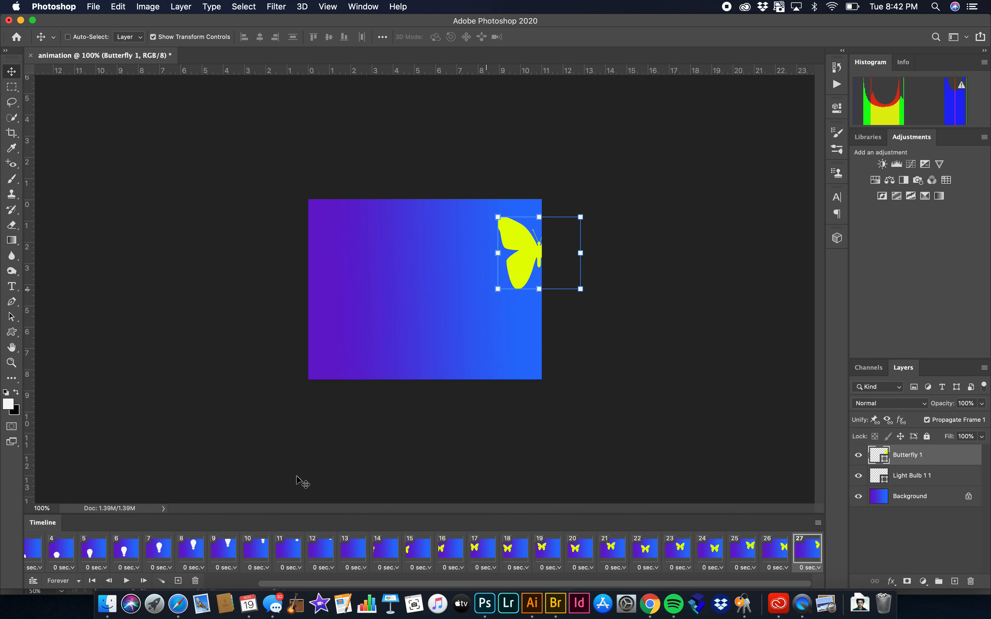
pyautogui.click(179, 580)
pyautogui.moveTo(539, 260); pyautogui.dragTo(557, 275)
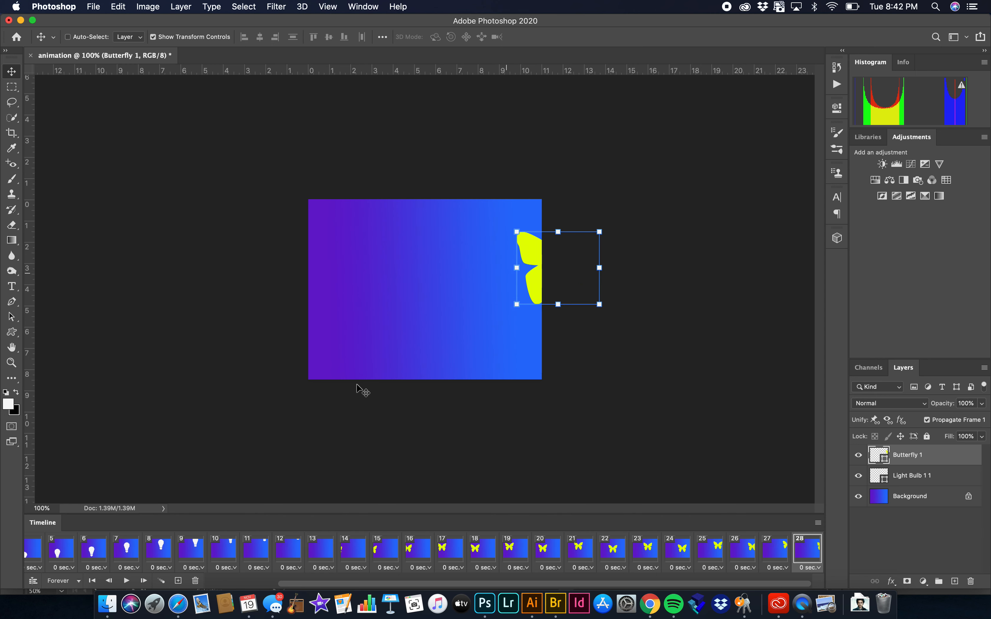
pyautogui.click(179, 580)
pyautogui.moveTo(533, 257); pyautogui.dragTo(558, 242)
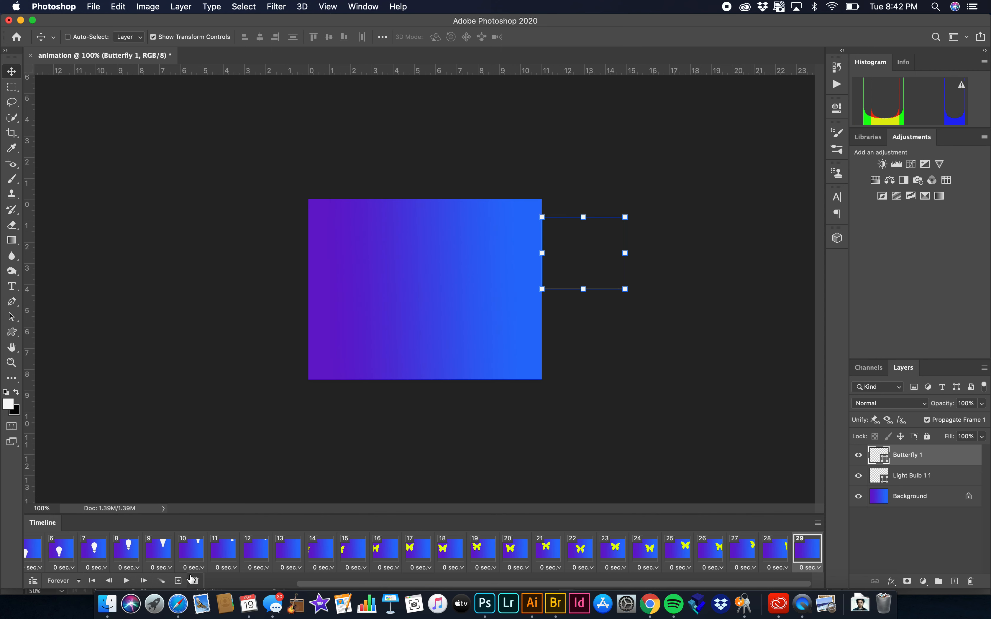
pyautogui.click(179, 580)
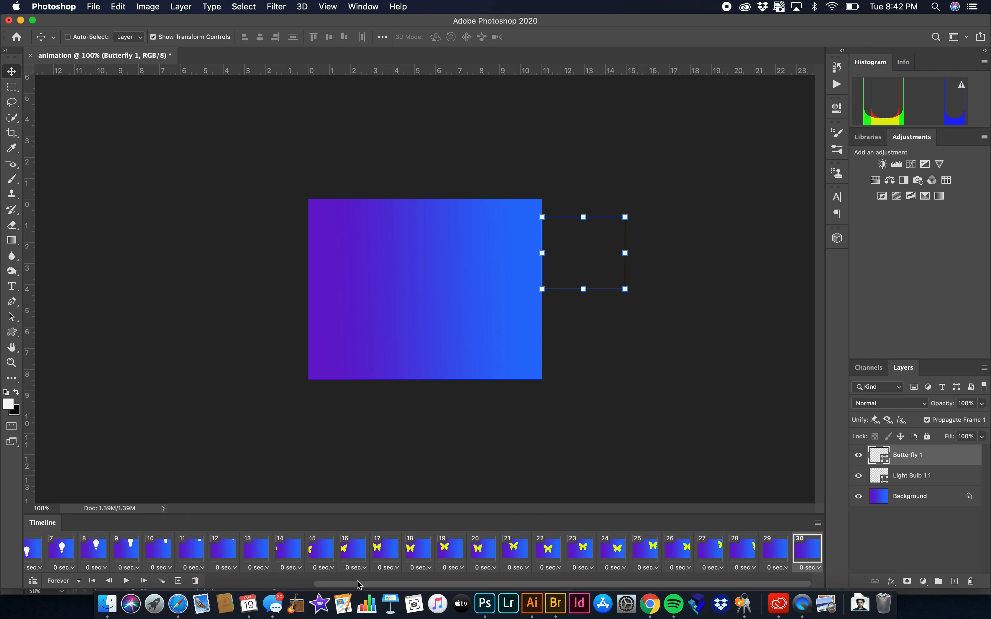
# - Play the animation from frame 1 to check its speed, and stop it
pyautogui.moveTo(357, 586); pyautogui.dragTo(226, 594)
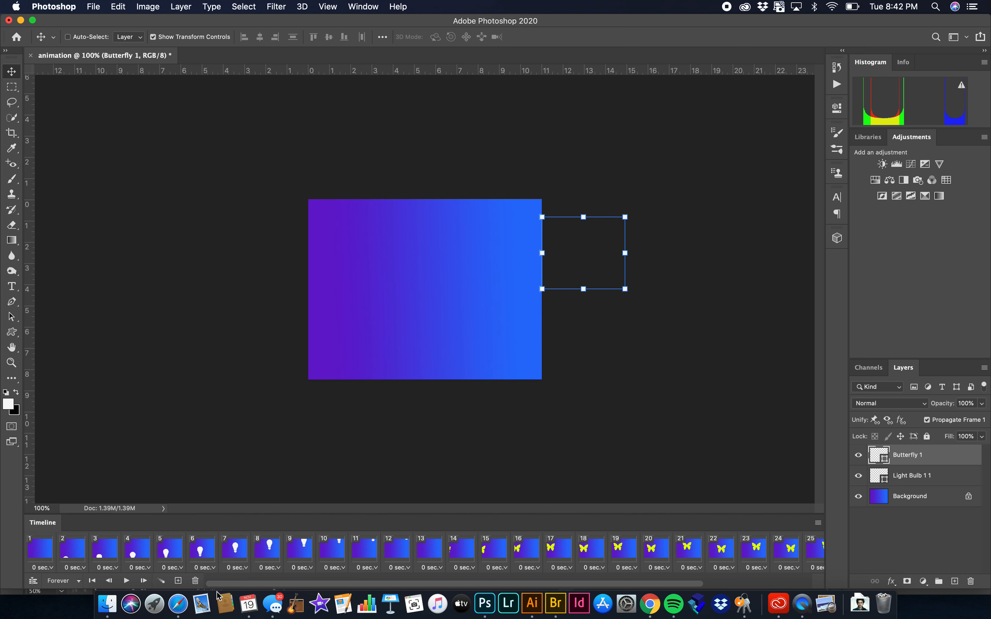
pyautogui.click(47, 560)
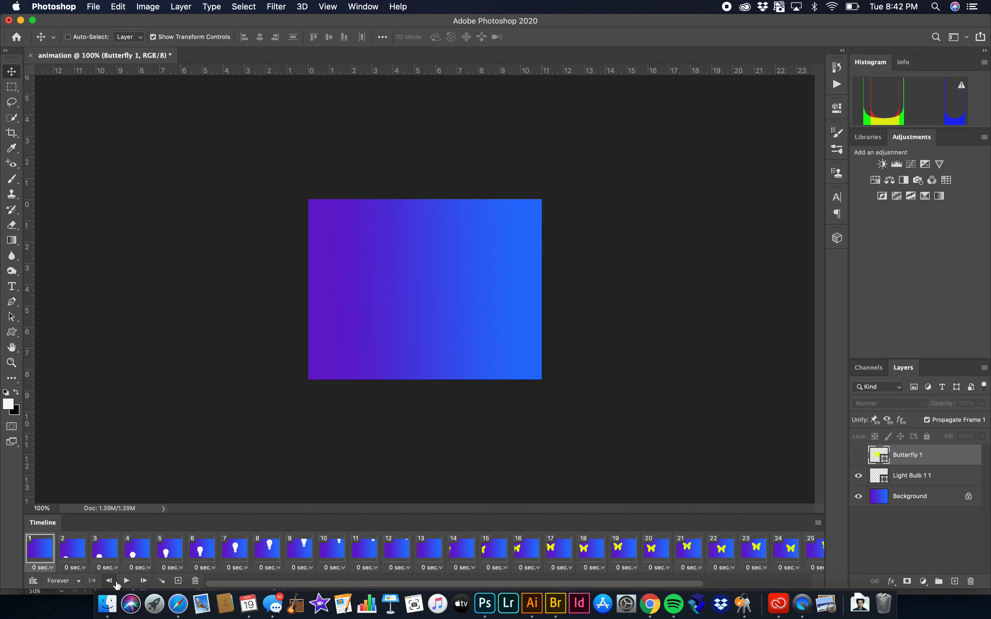
pyautogui.click(127, 581)
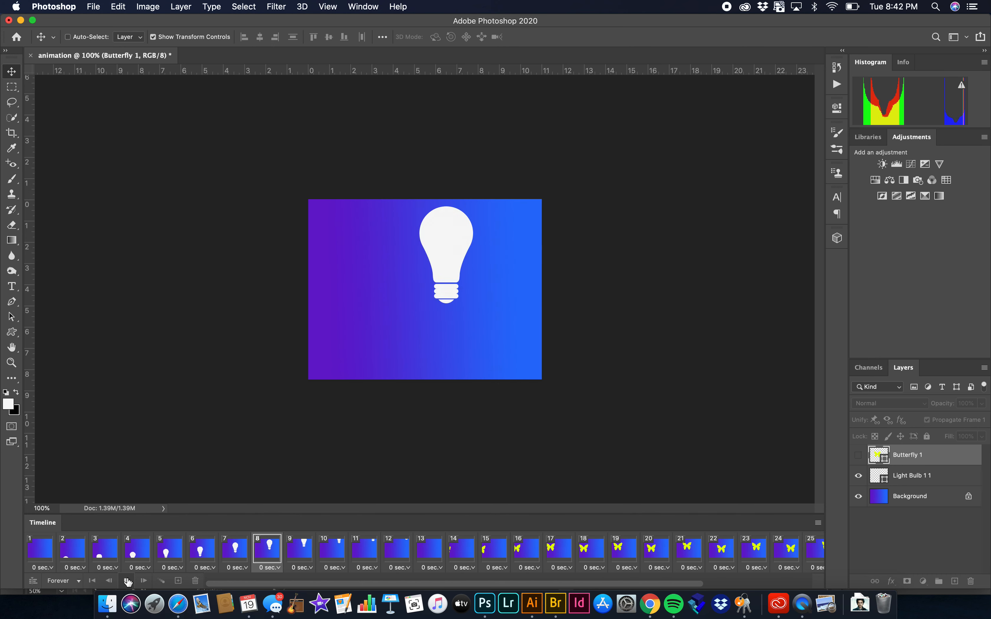
pyautogui.click(127, 582)
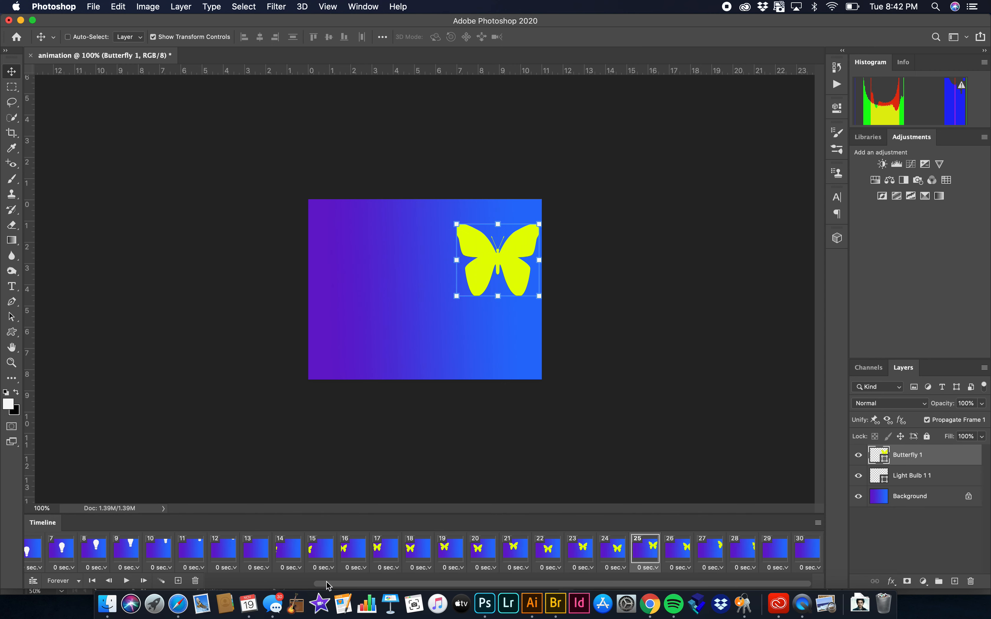
# - Select all frames from 1 to 30 and set their delay to 0.2 seconds
pyautogui.moveTo(348, 586); pyautogui.dragTo(388, 596)
pyautogui.click(43, 550)
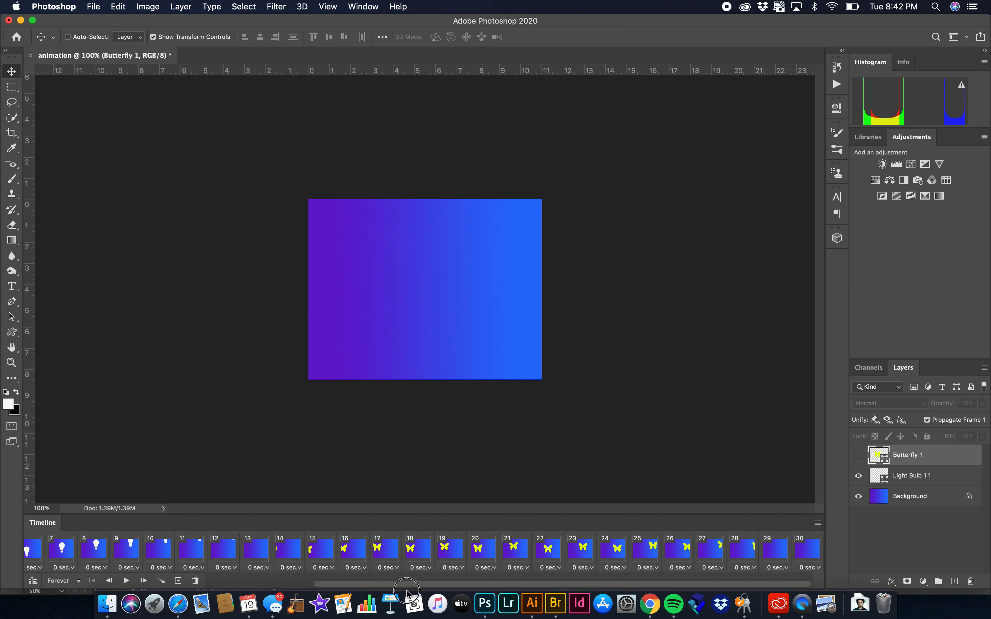
pyautogui.keyDown('shift'); pyautogui.click(805, 551); pyautogui.keyUp('shift')
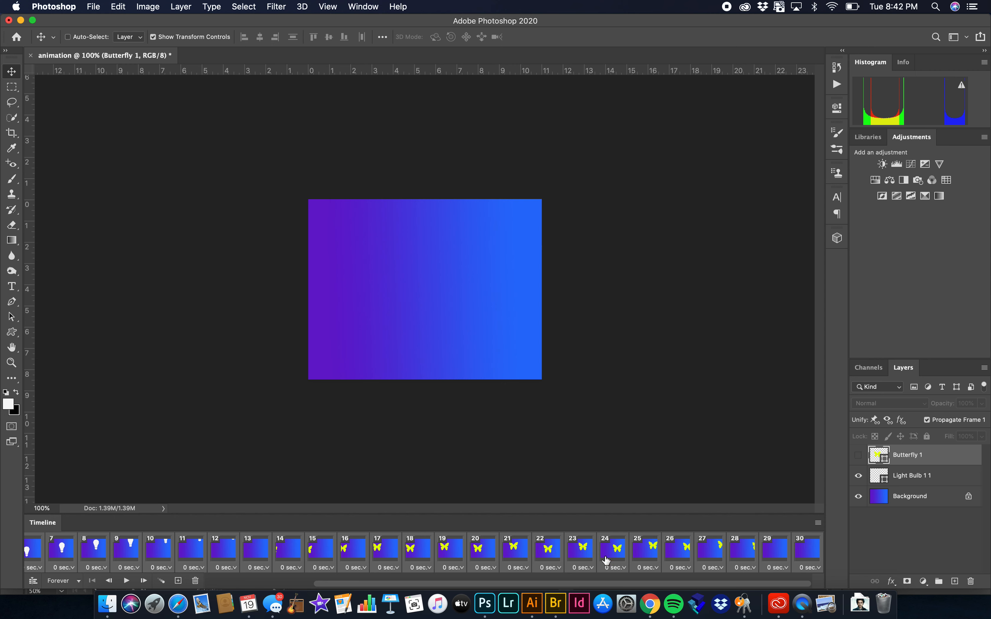
pyautogui.click(615, 568)
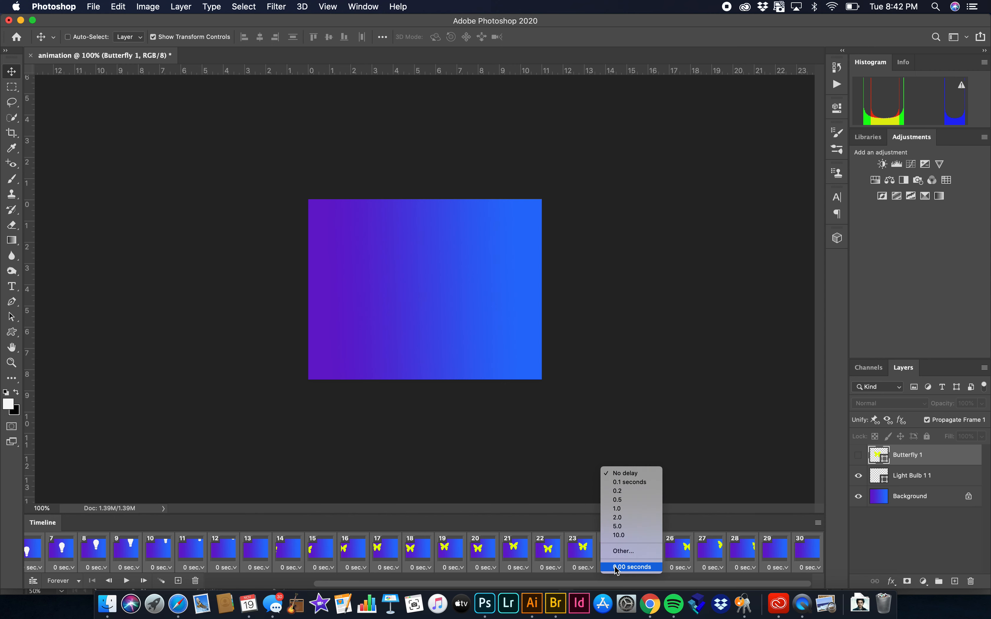
pyautogui.click(618, 491)
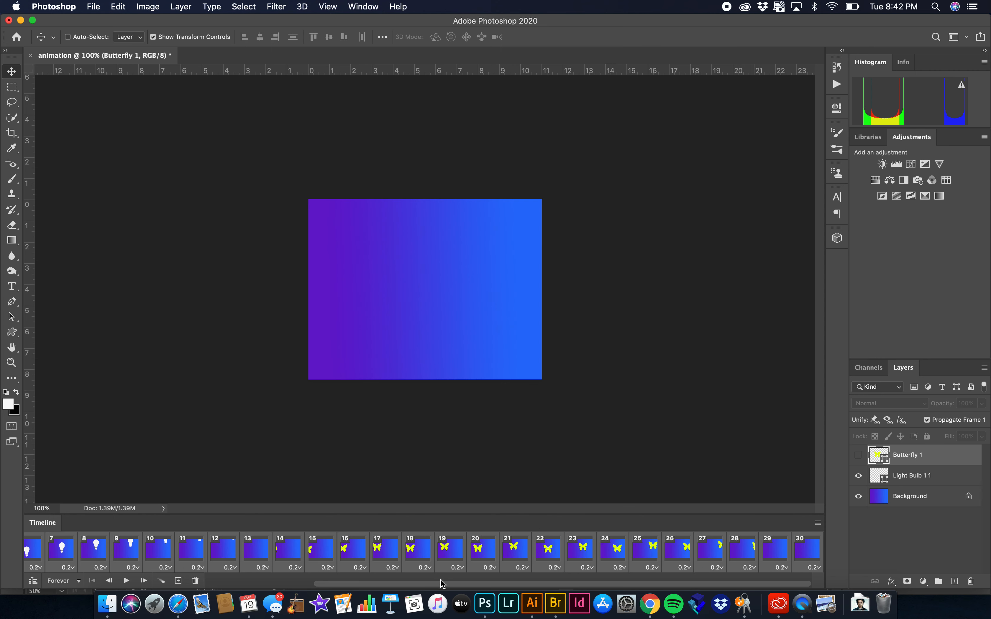
# - Play the animation from the first frame to review the timing with the 0.2-second delay, and stop playback
pyautogui.moveTo(443, 586); pyautogui.dragTo(335, 586)
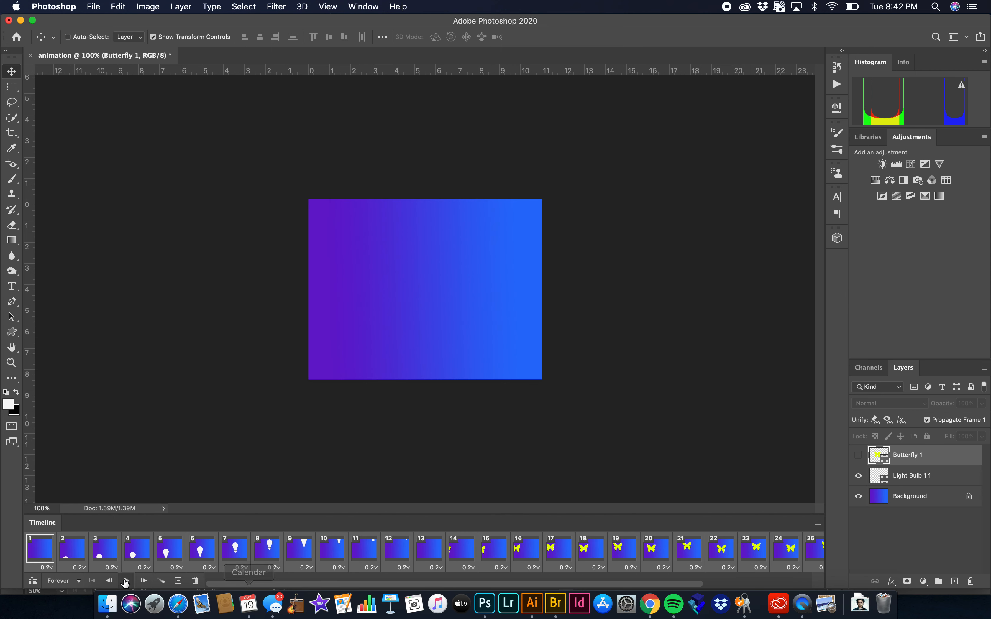
pyautogui.click(126, 581)
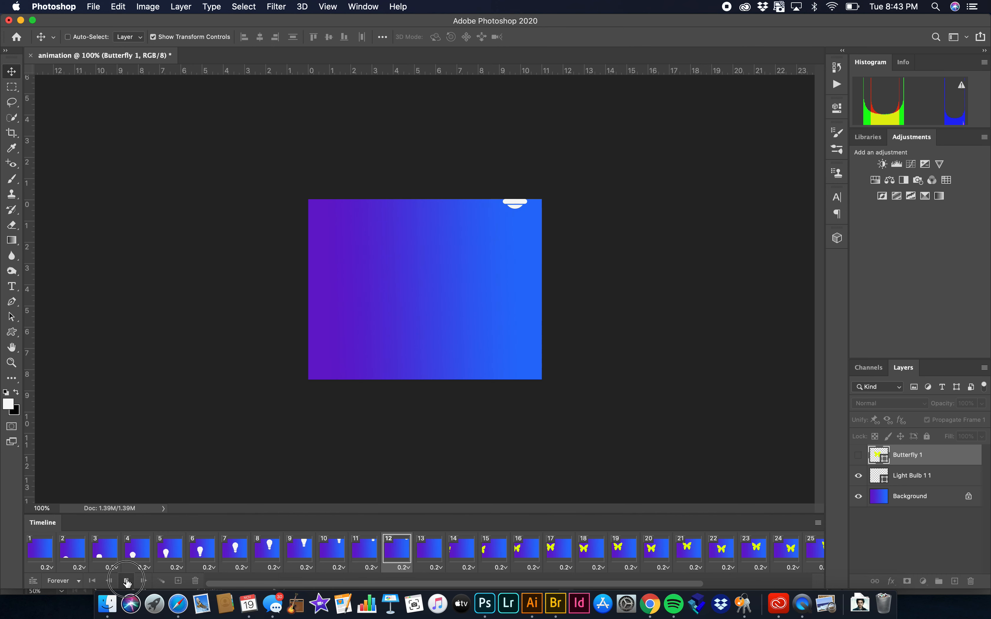
pyautogui.click(127, 581)
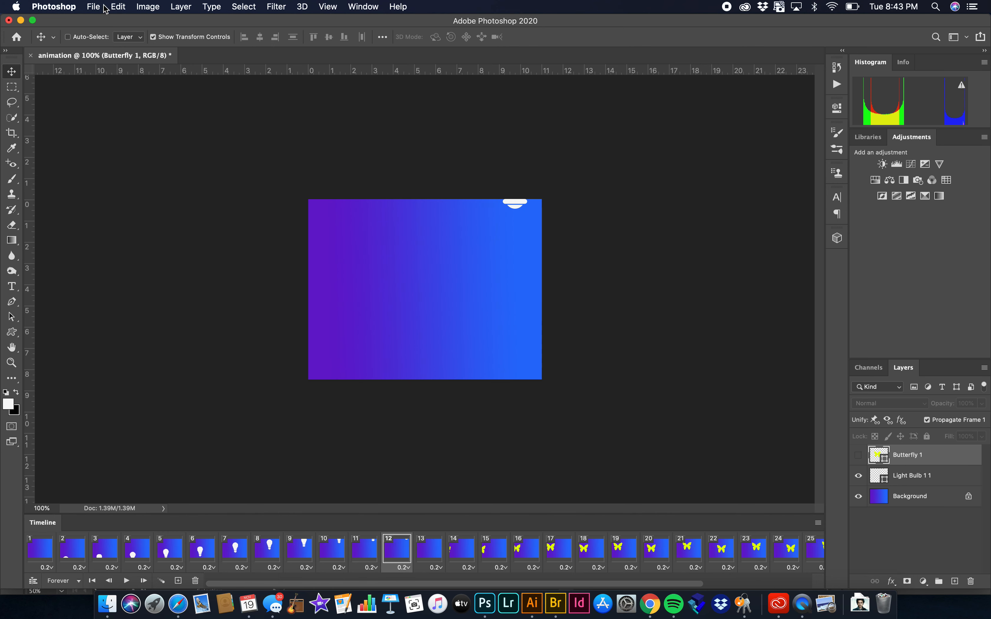
# - Start a Save for Web (Legacy) export of the animation, preview the GIF in the browser, and return to the export settings
pyautogui.click(94, 6)
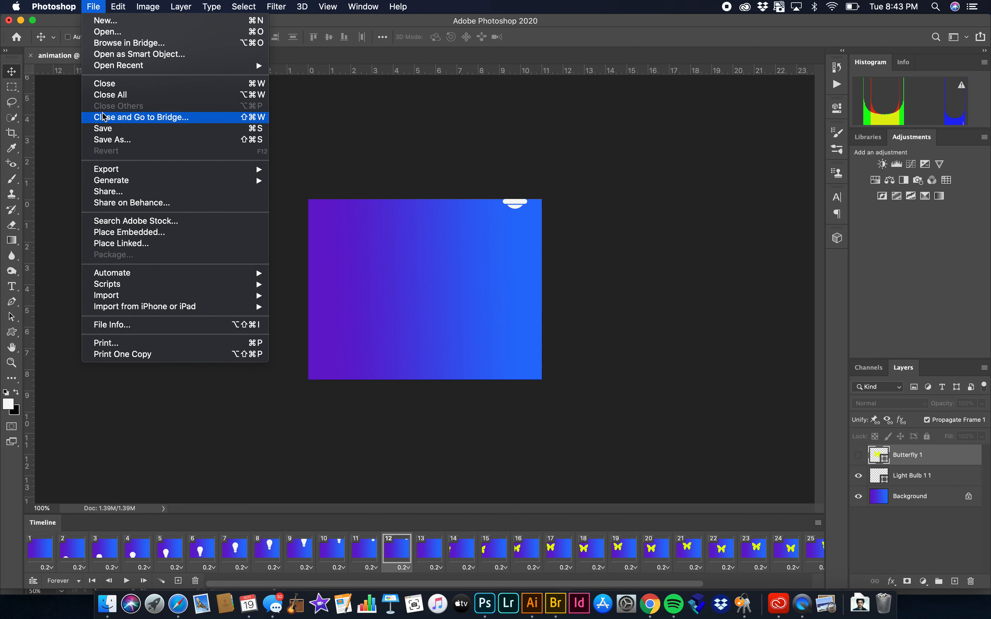
pyautogui.moveTo(126, 171)
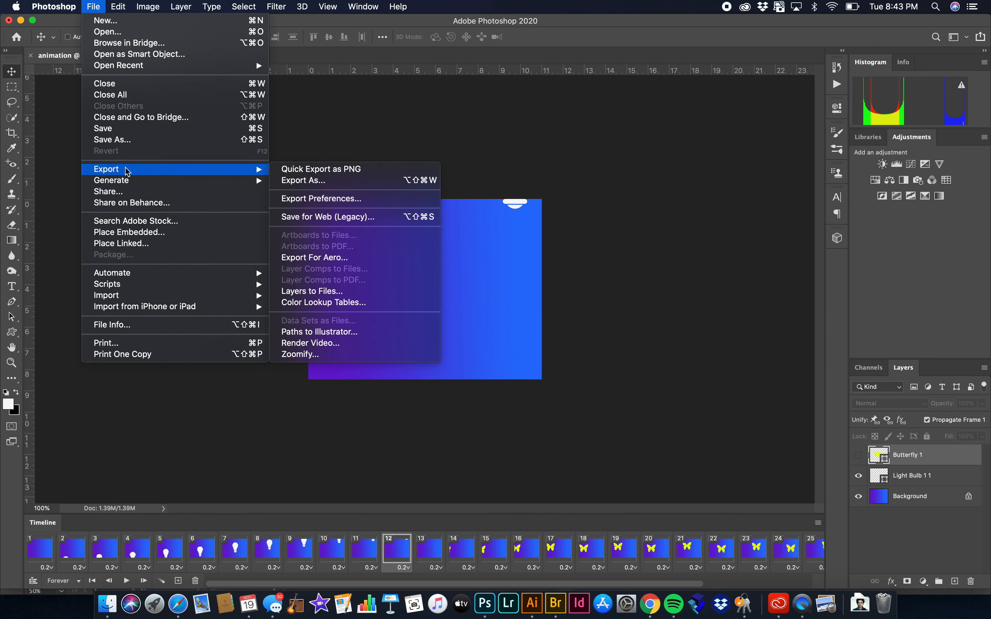
pyautogui.click(308, 219)
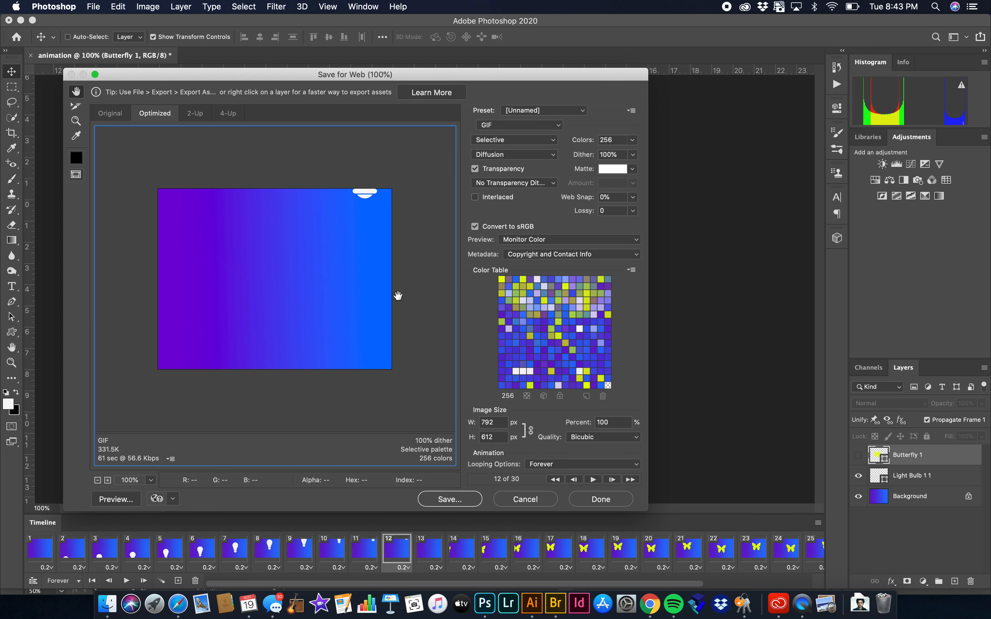
pyautogui.moveTo(264, 72); pyautogui.dragTo(331, 53)
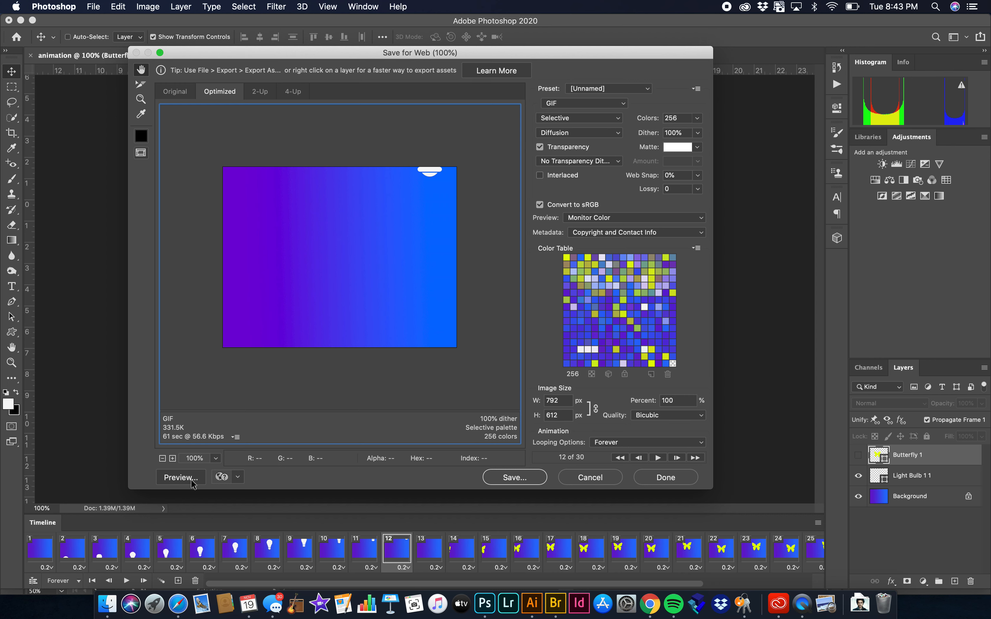
pyautogui.click(175, 481)
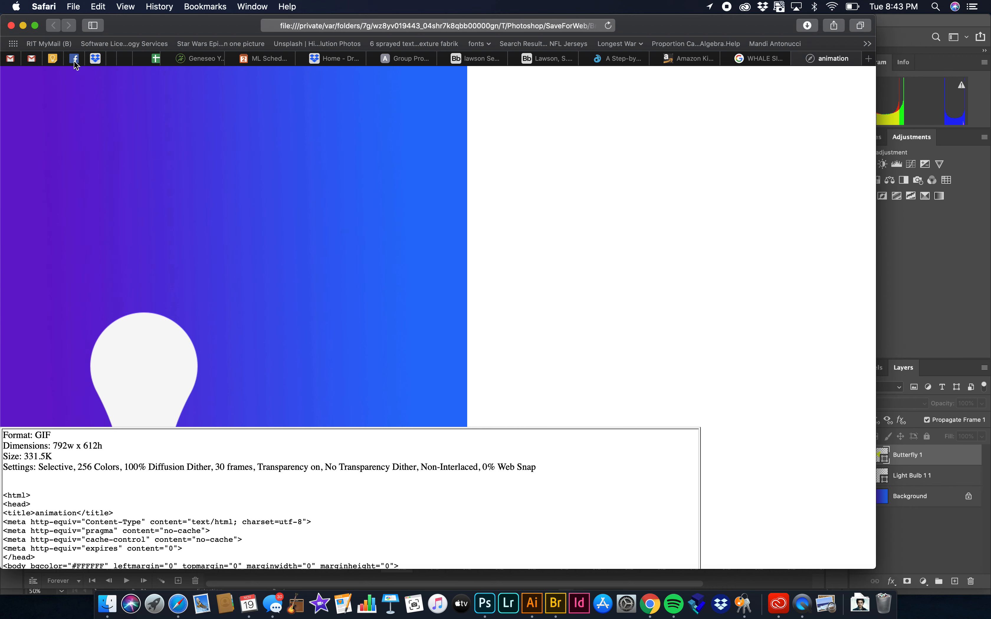
pyautogui.click(23, 26)
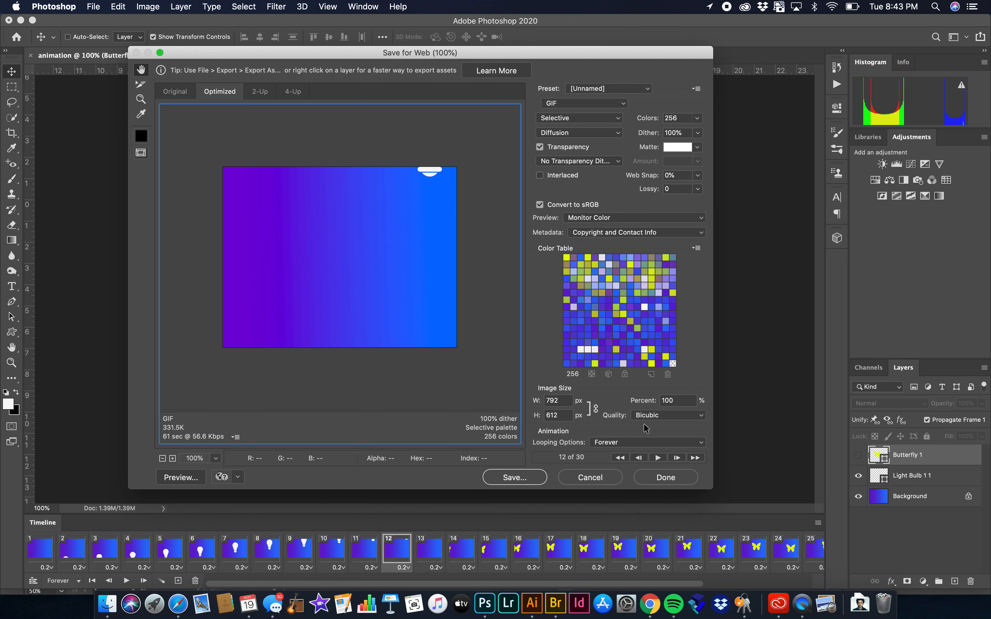
# - Save the optimized GIF as animation.gif in the Downloads folder
pyautogui.click(514, 478)
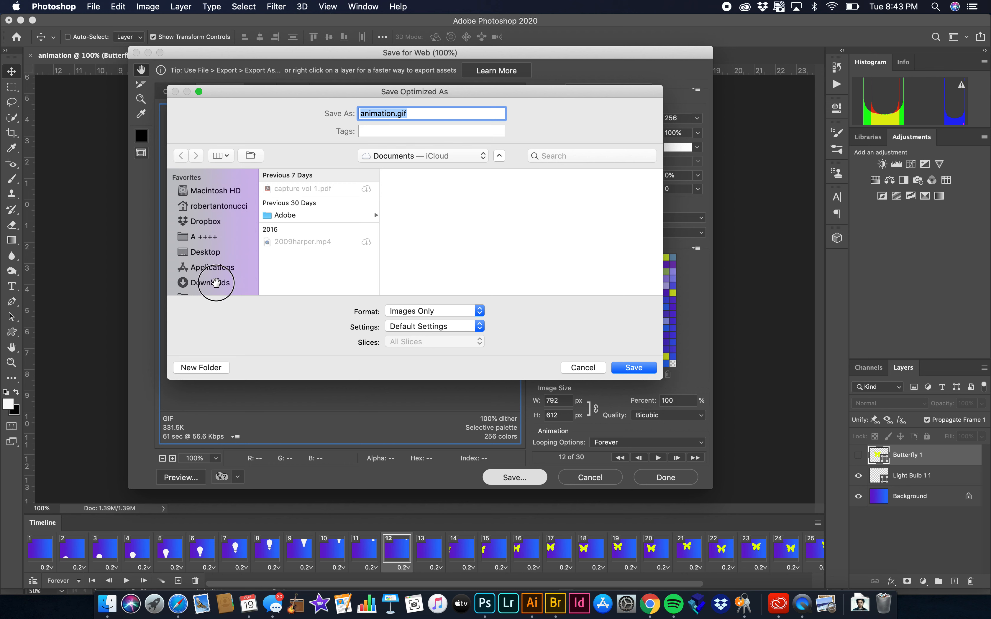
pyautogui.click(214, 282)
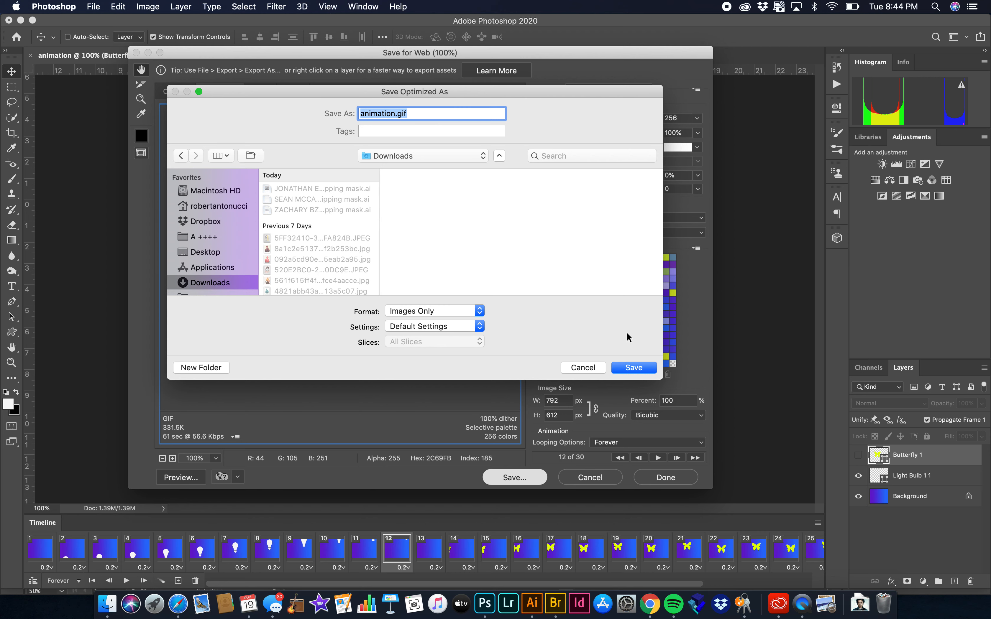
pyautogui.click(631, 367)
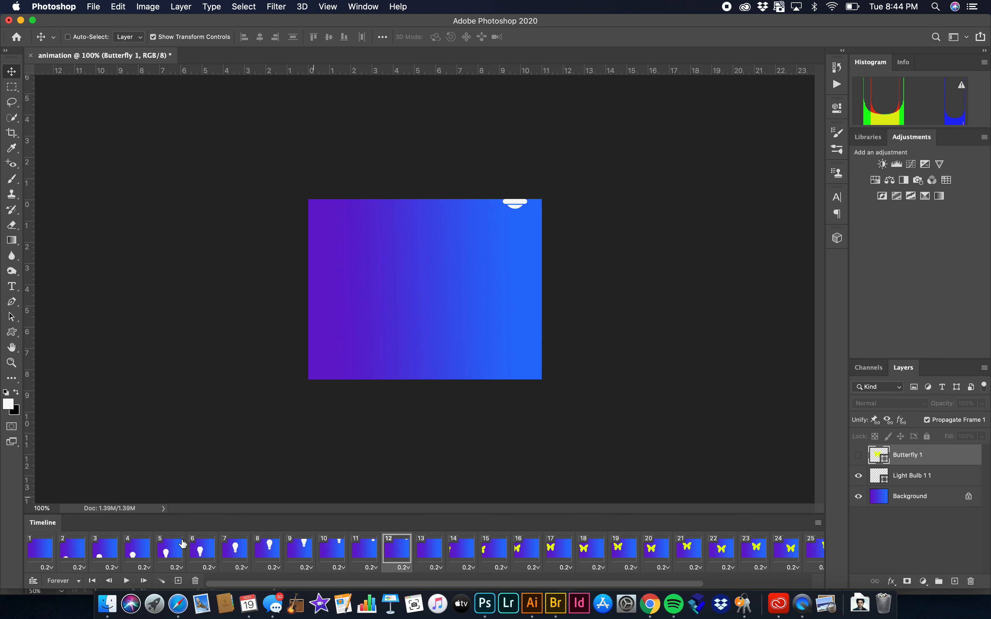
# - Switch to Finder, locate animation.gif in the Downloads folder, and open it in Preview
pyautogui.click(110, 612)
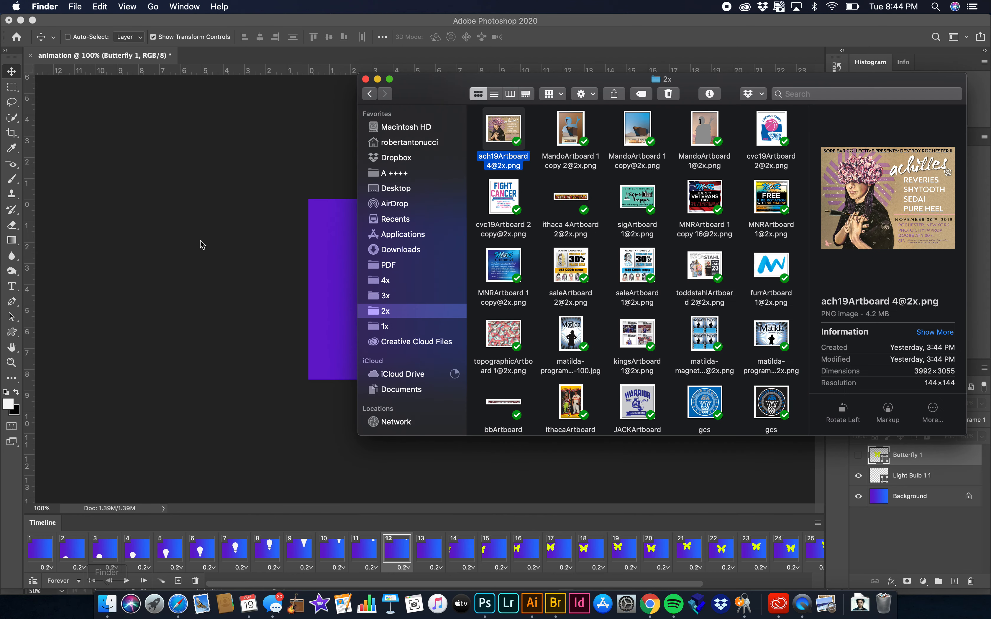
pyautogui.click(401, 250)
pyautogui.click(533, 155)
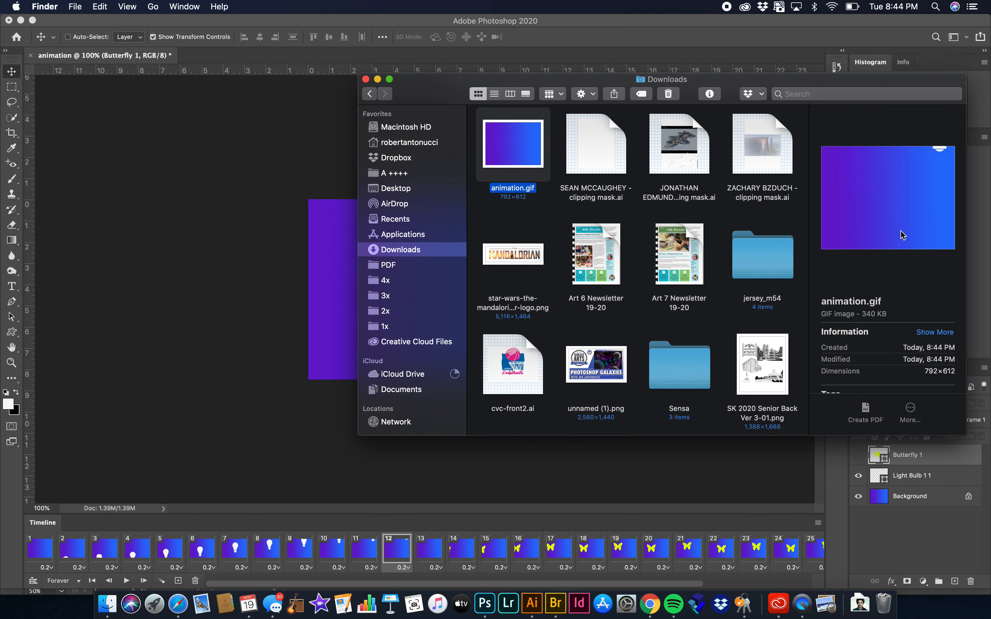
pyautogui.doubleClick(516, 141)
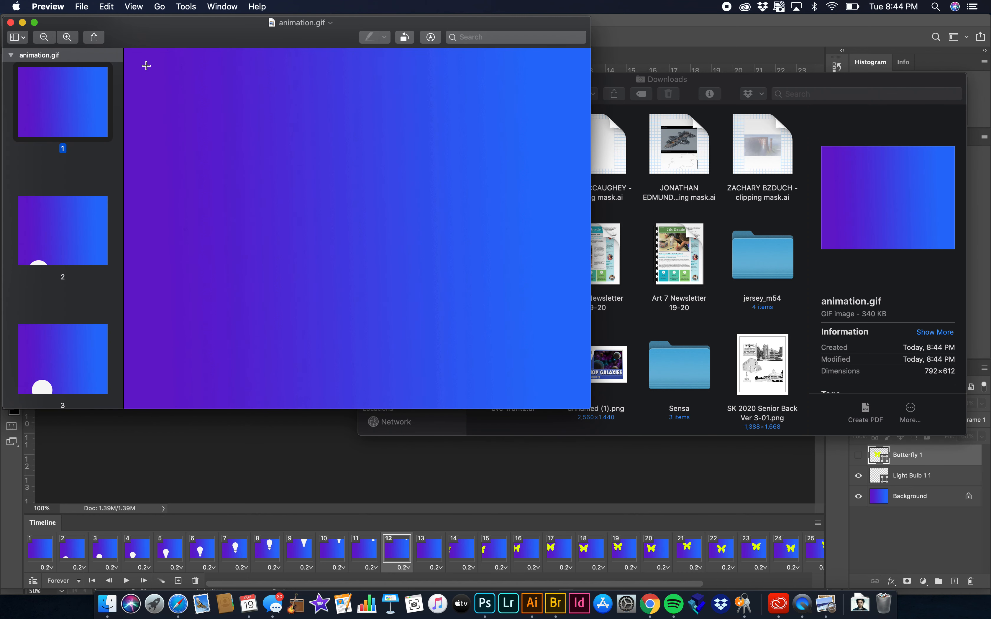
# - Go through frames 1 to 12 of animation.gif one by one, and close the file
pyautogui.press('Down')
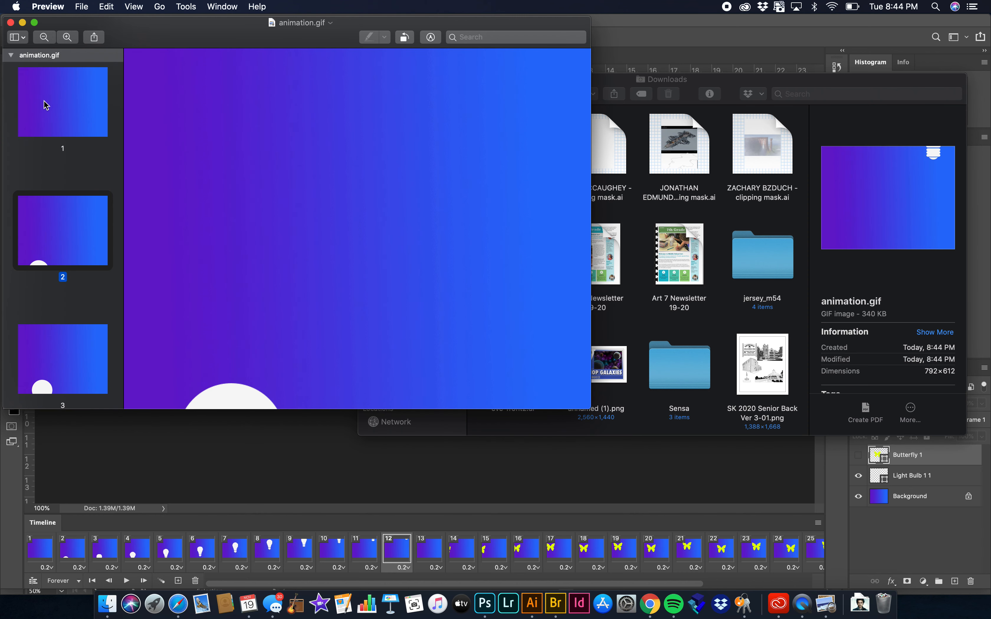
pyautogui.press('Down')
pyautogui.press('Down')
pyautogui.press('Down')
pyautogui.press('Down')
pyautogui.press('Down')
pyautogui.press('Down')
pyautogui.press('Down')
pyautogui.press('Down')
pyautogui.press('Down')
pyautogui.press('Down')
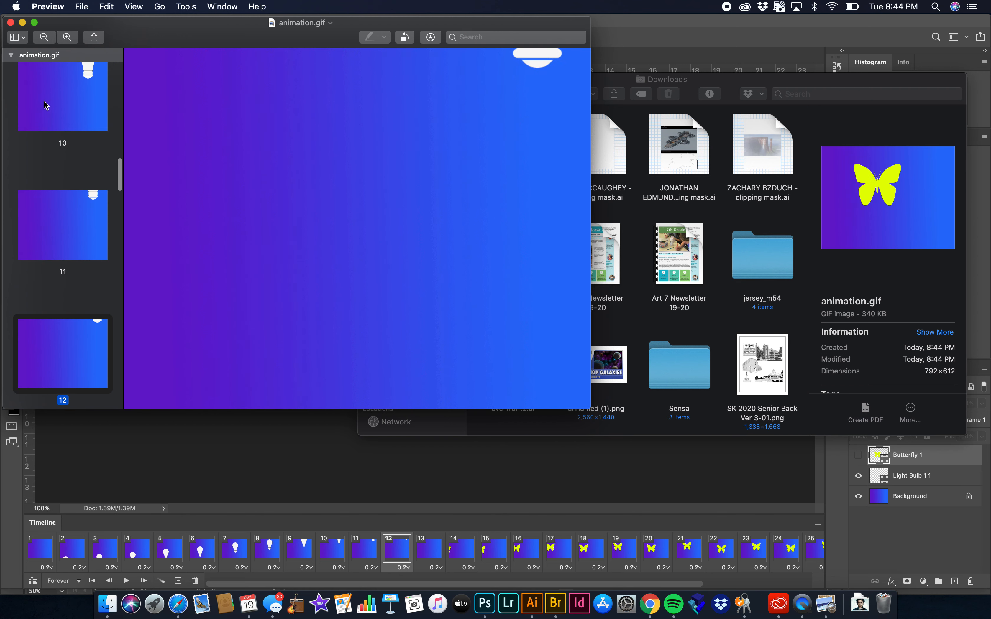
pyautogui.click(11, 23)
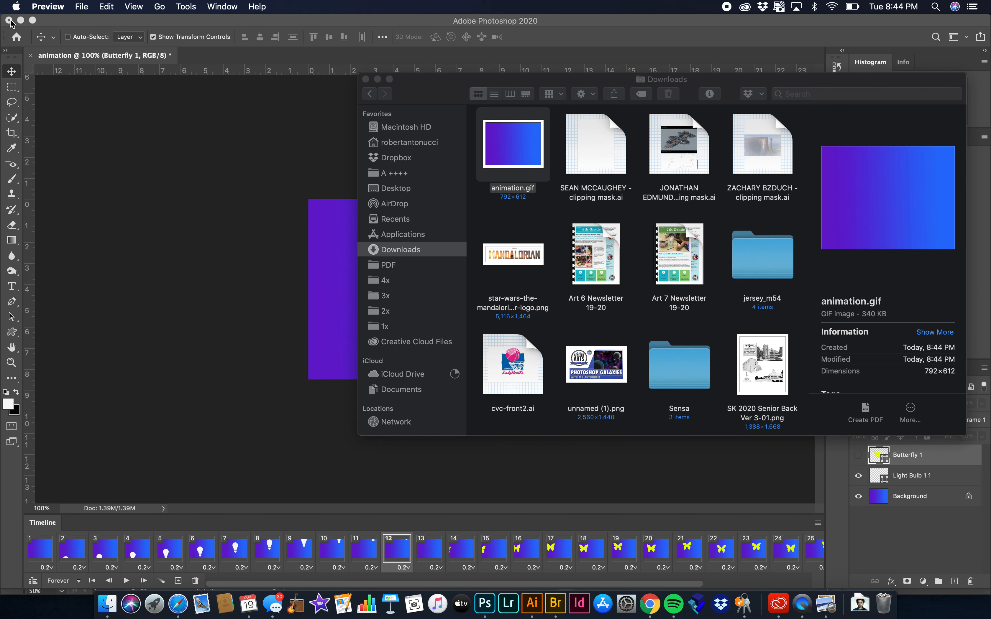
# - Open animation.gif from Downloads in Safari to watch it loop, and return to Photoshop
pyautogui.moveTo(534, 141); pyautogui.dragTo(185, 606)
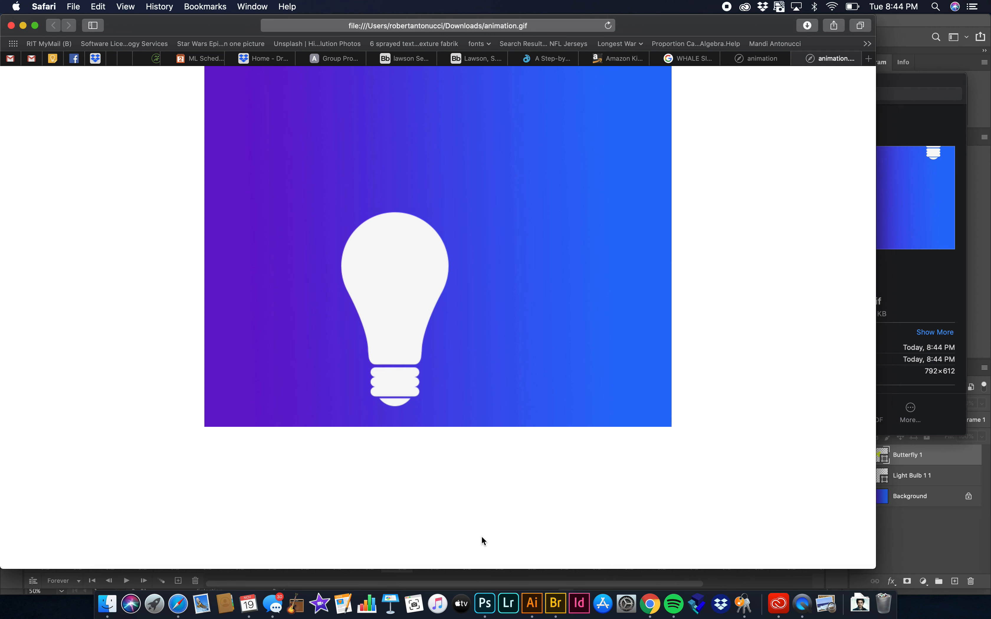
pyautogui.click(890, 19)
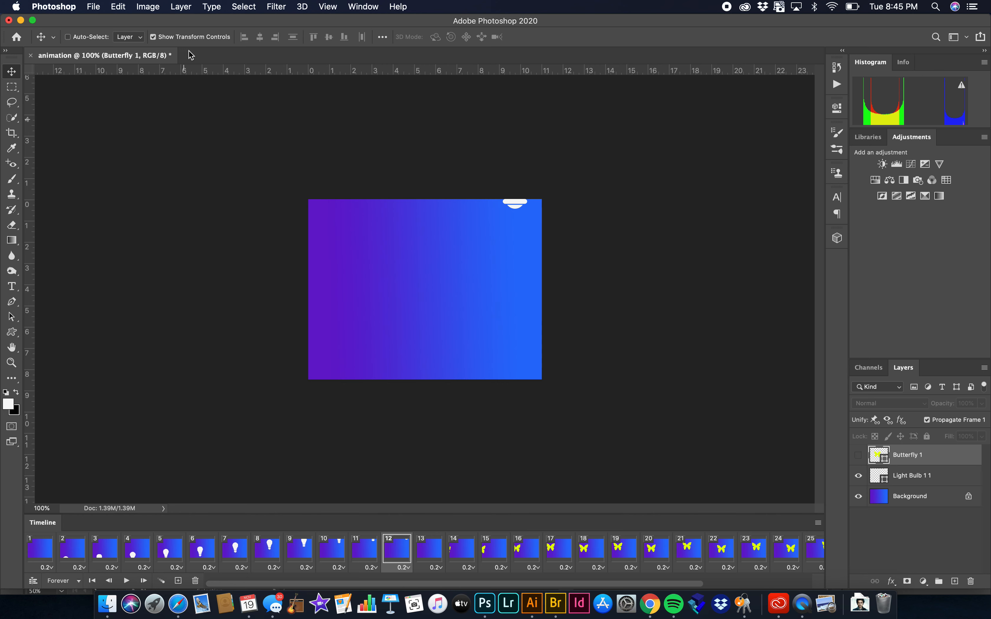
# - Save the document on the computer as animation.psd in the Downloads folder, in Photoshop format with layers and maximized compatibility
pyautogui.click(93, 8)
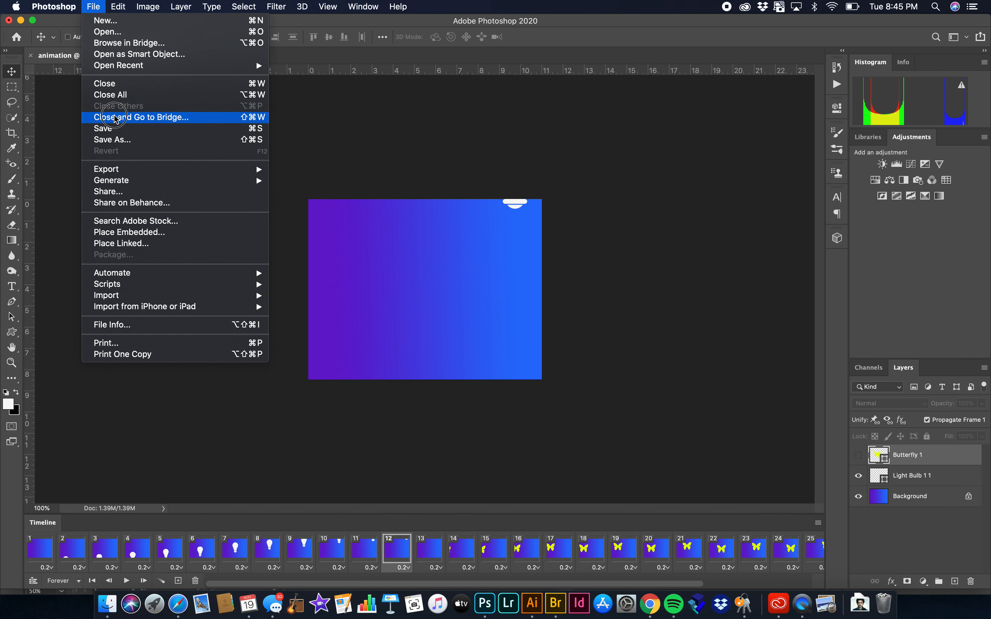
pyautogui.press('super+s')
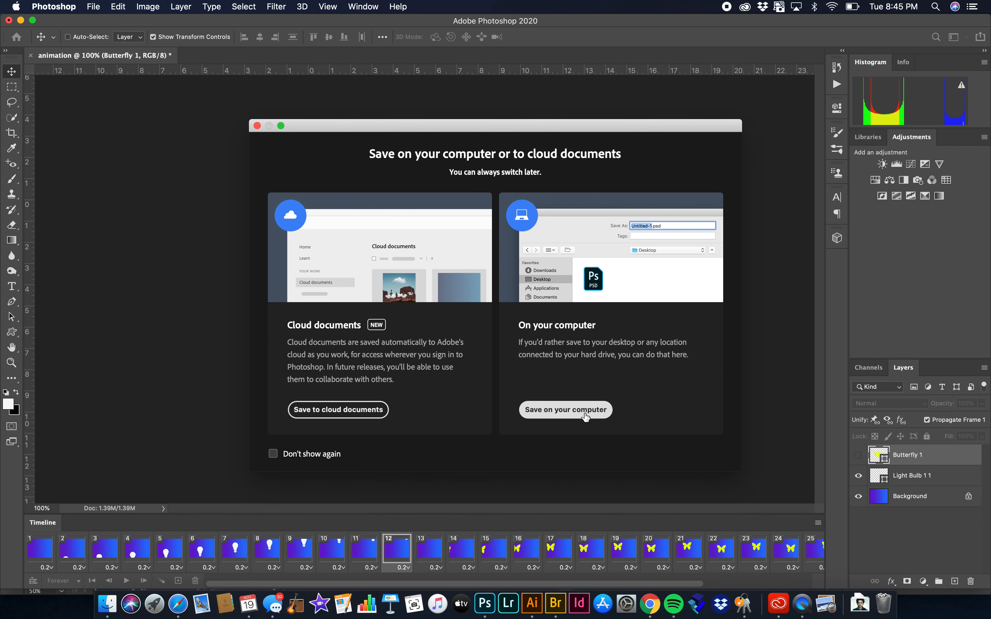
pyautogui.click(571, 410)
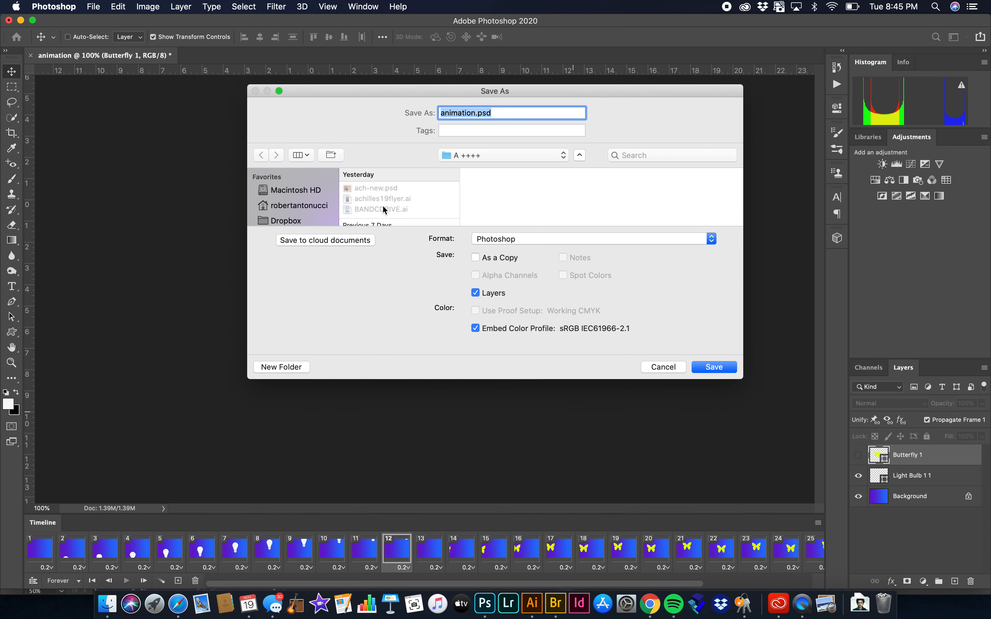
pyautogui.scroll(-5, 313, 207)
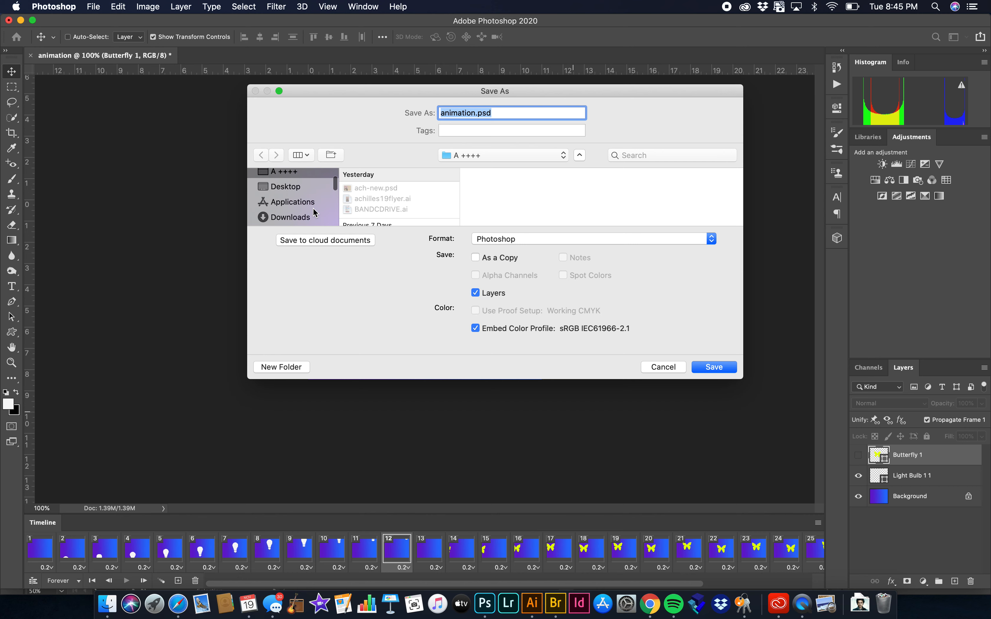
pyautogui.click(303, 218)
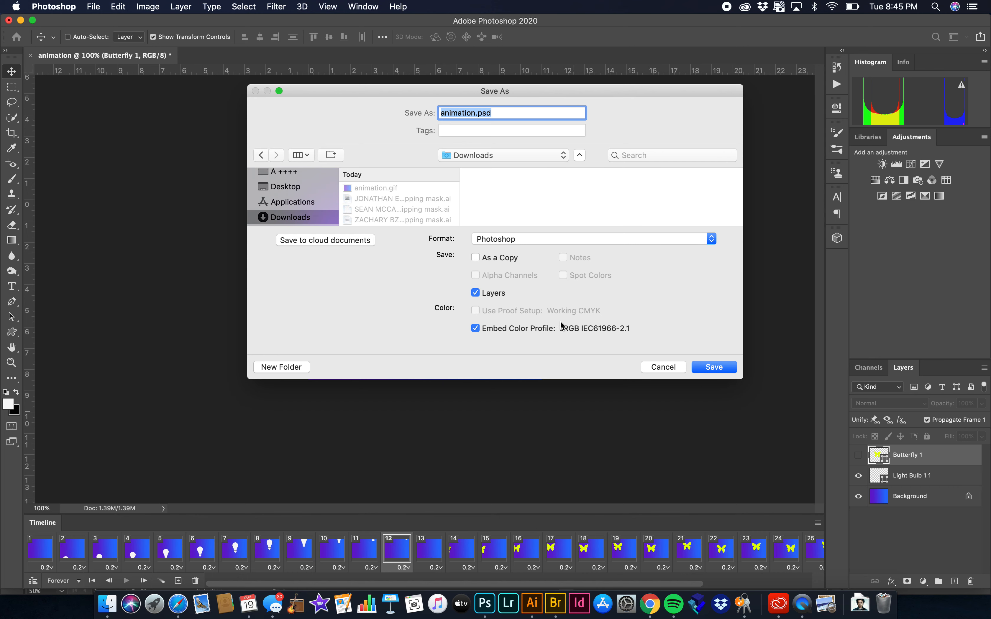
pyautogui.click(710, 369)
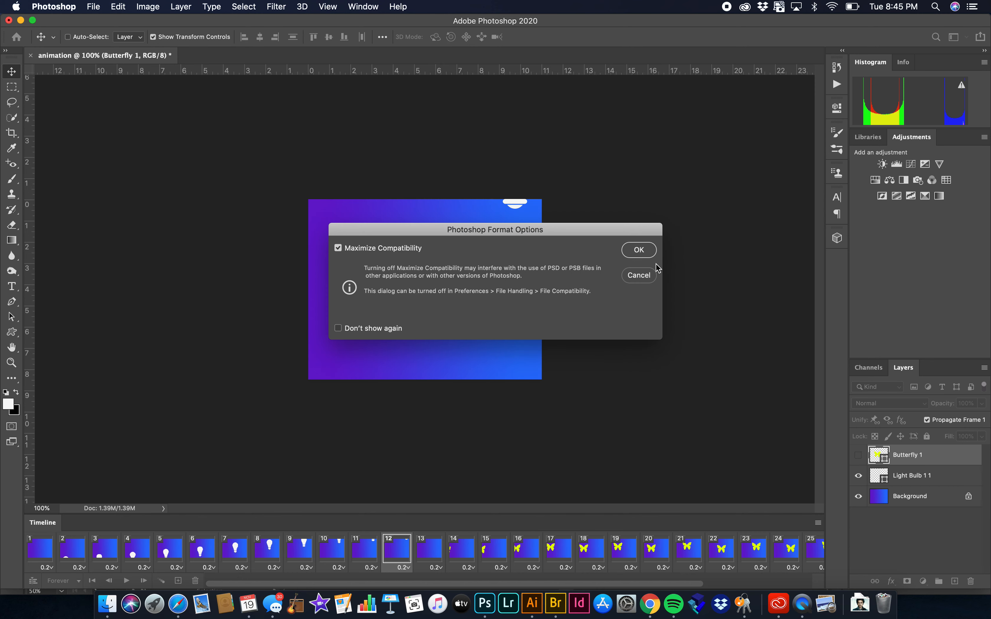
pyautogui.click(638, 250)
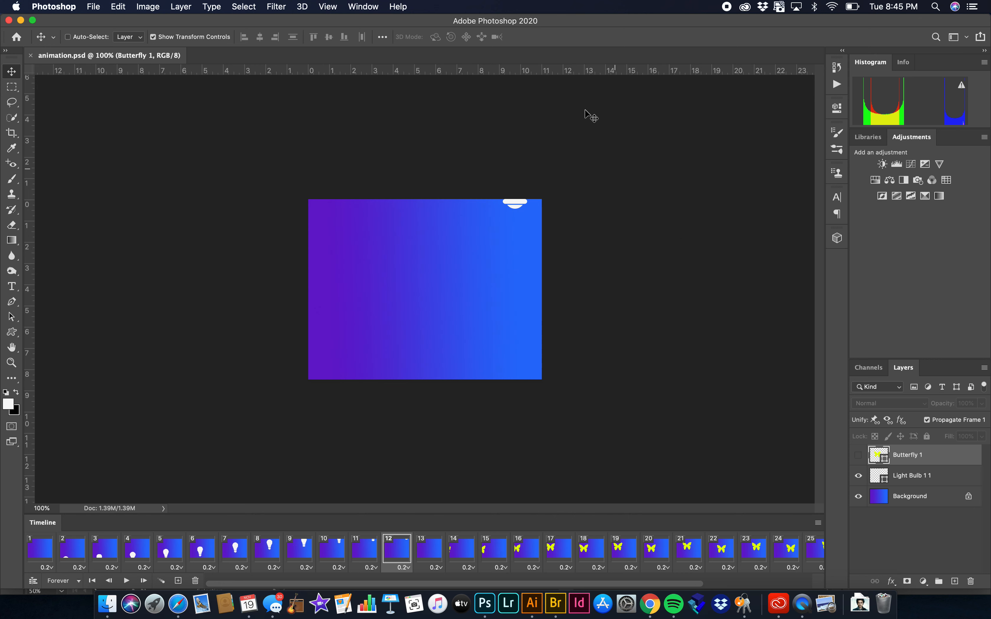